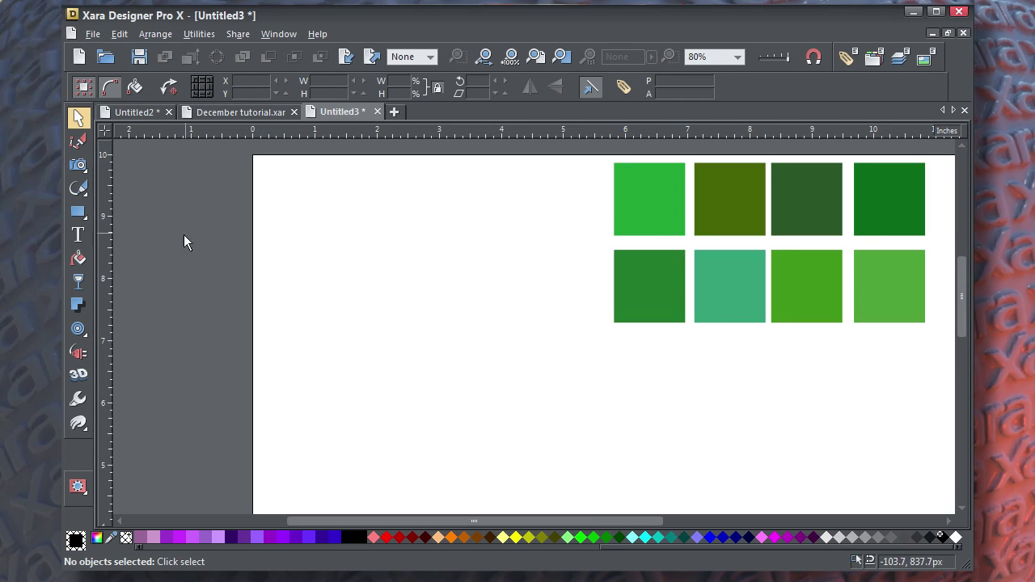
Pick the Freehand tool and bring up the Line gallery clear of the drawing.
click(81, 190)
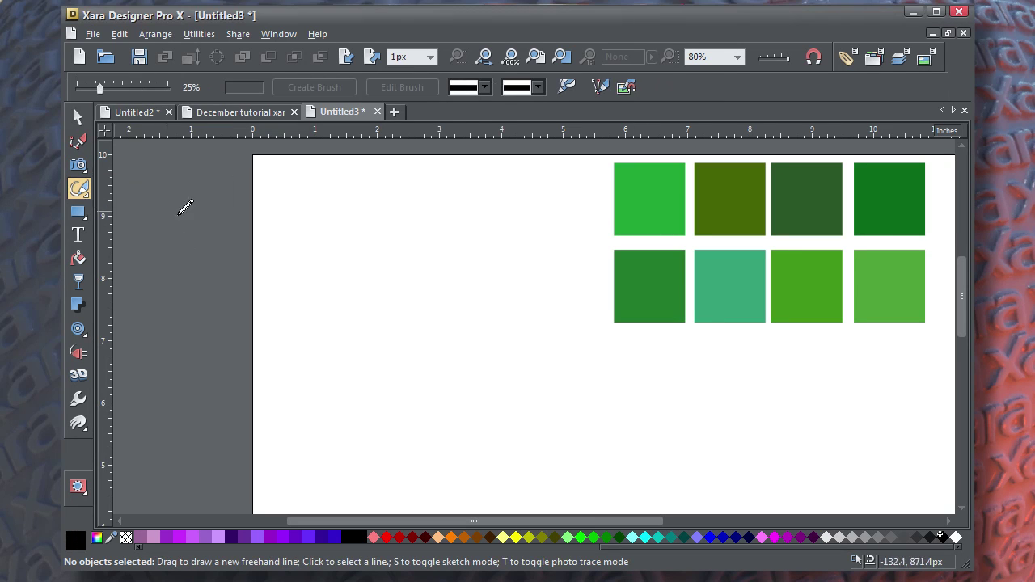
scroll(471, 317, up, 3)
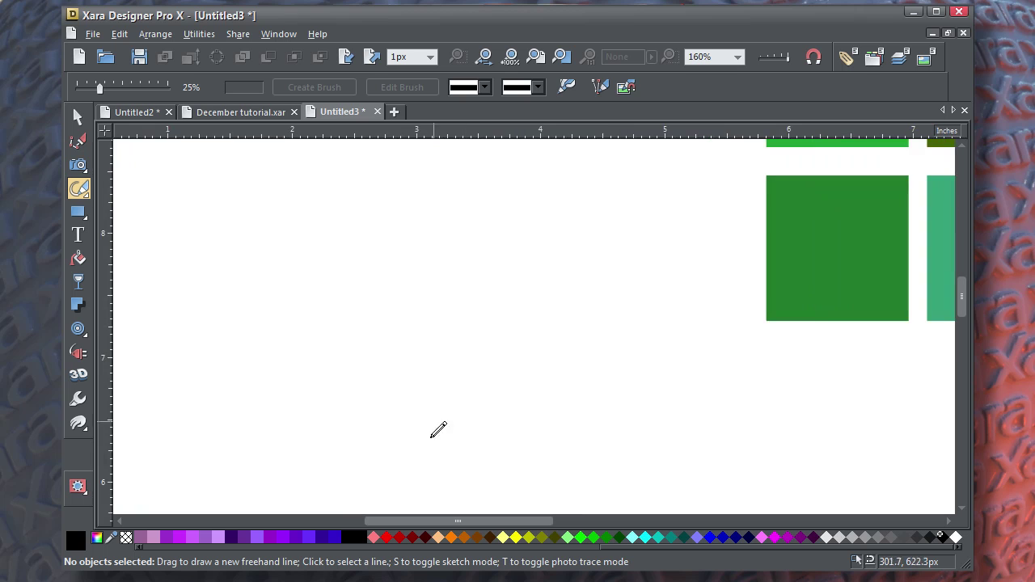
key(ctrl+F9)
drag(736, 237, 798, 197)
Set lines to 8px width, the Fallout stroke shape, butt caps and Miter joins.
click(703, 211)
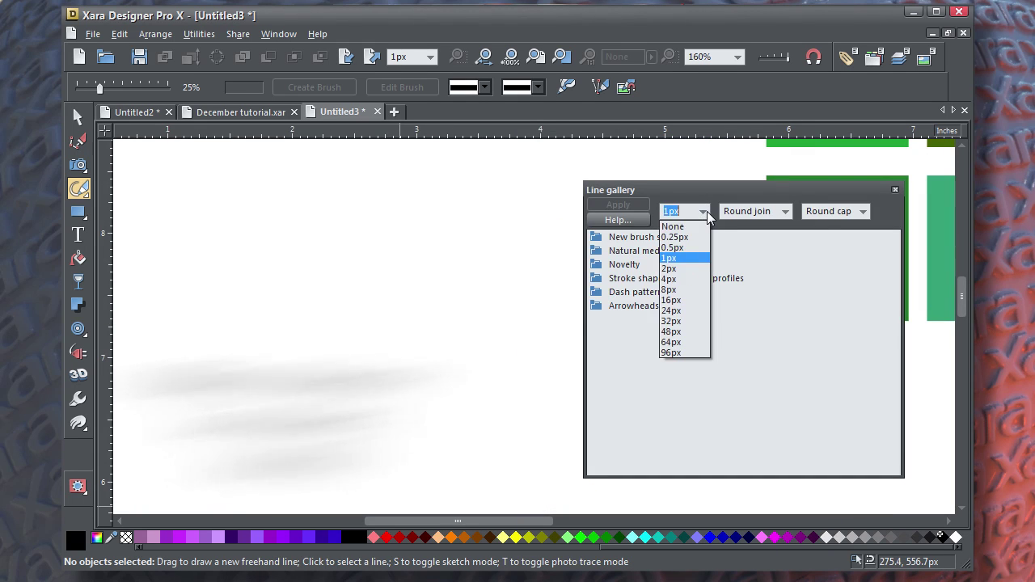
click(687, 291)
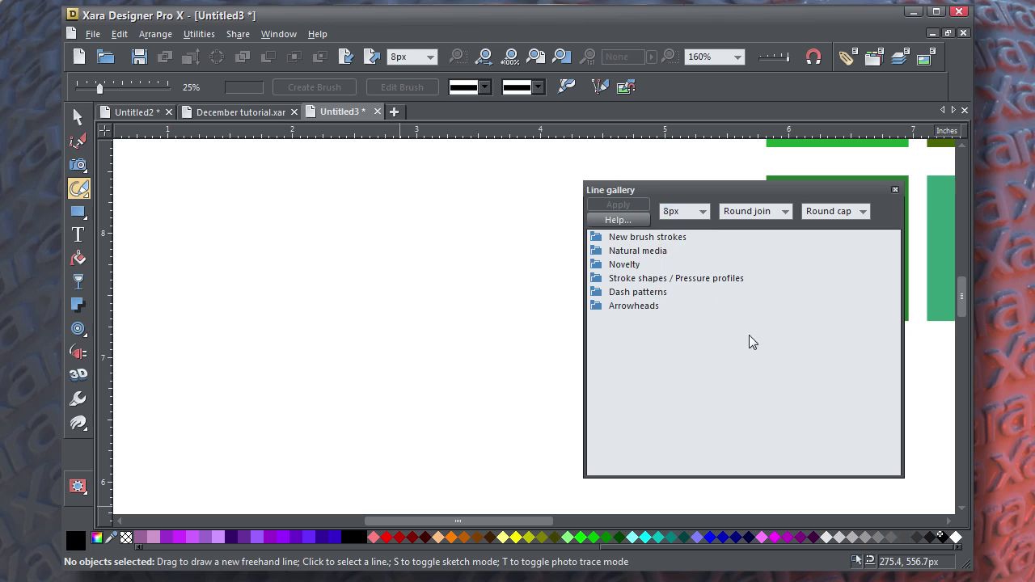
click(668, 280)
click(760, 303)
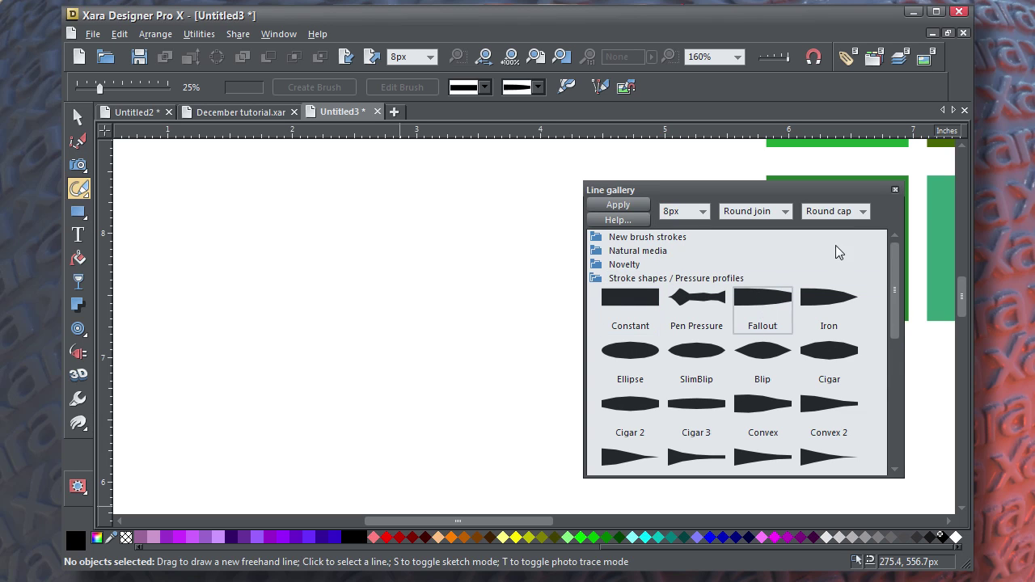
click(864, 211)
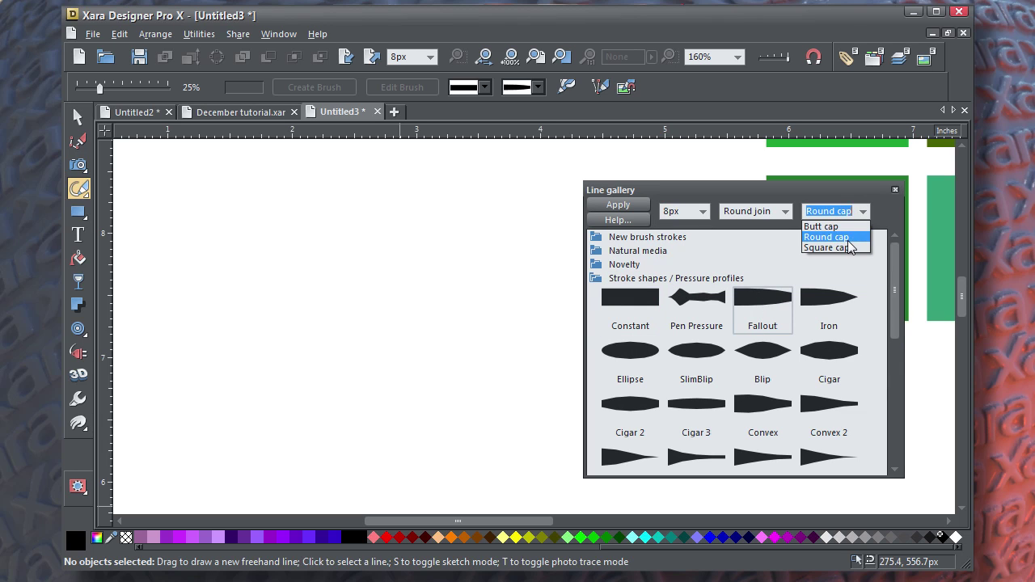
click(842, 227)
click(785, 211)
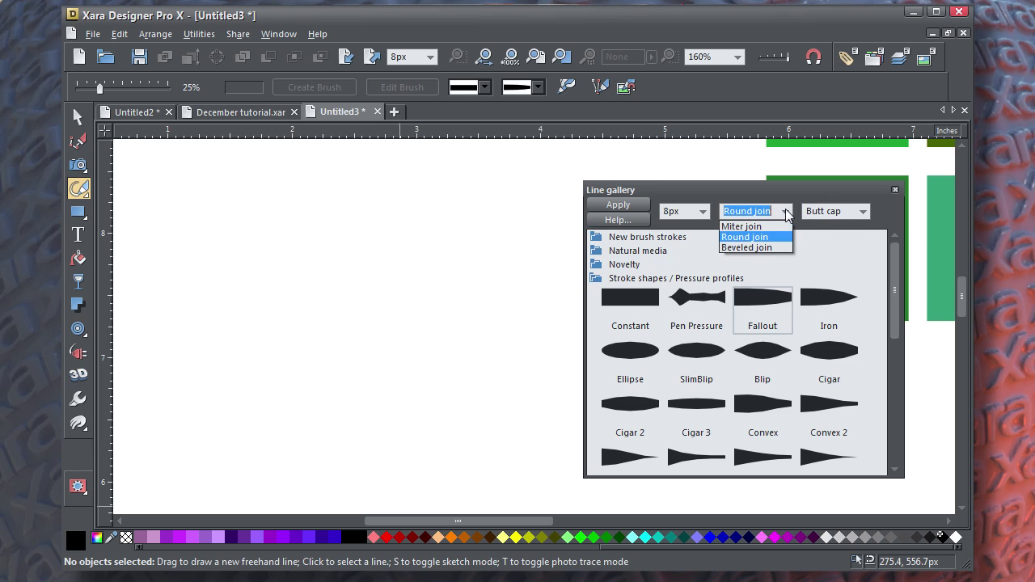
click(761, 227)
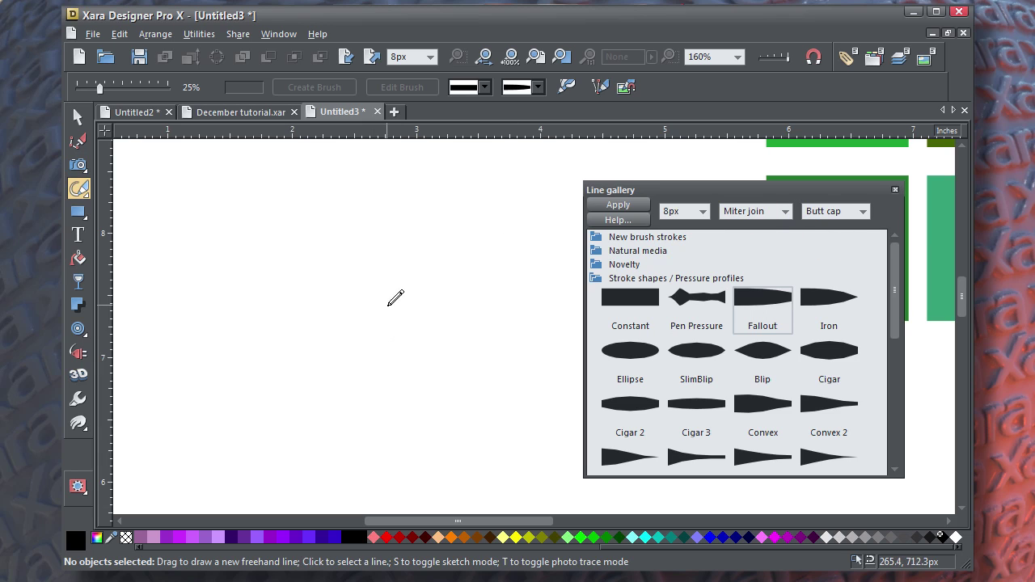
Draw the upper row of tapered pine needle strokes.
drag(327, 243, 326, 243)
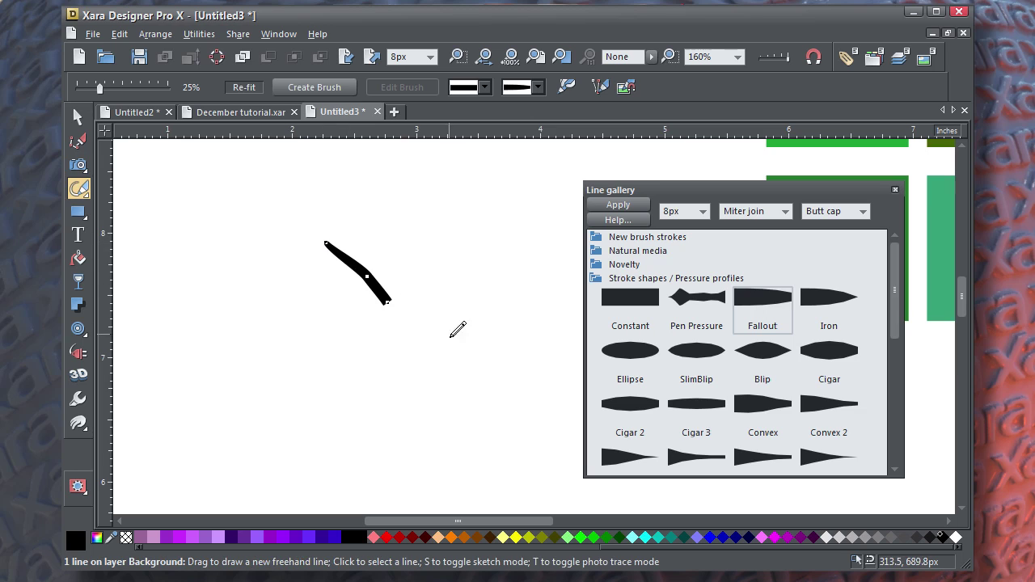
mouse_move(405, 299)
mouse_down()
mouse_move(386, 260)
mouse_move(380, 266)
mouse_up()
scroll(393, 288, up, 2)
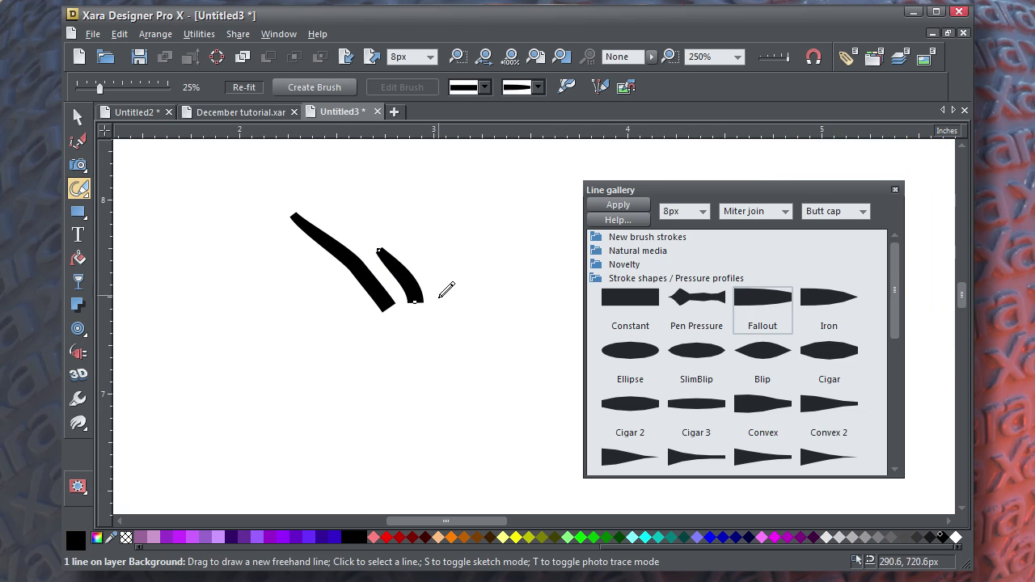
mouse_move(440, 298)
mouse_down()
mouse_move(432, 269)
mouse_move(361, 214)
mouse_up()
drag(364, 313, 290, 257)
Draw the lower row of needle strokes along the branch toward the tip.
drag(353, 322, 288, 368)
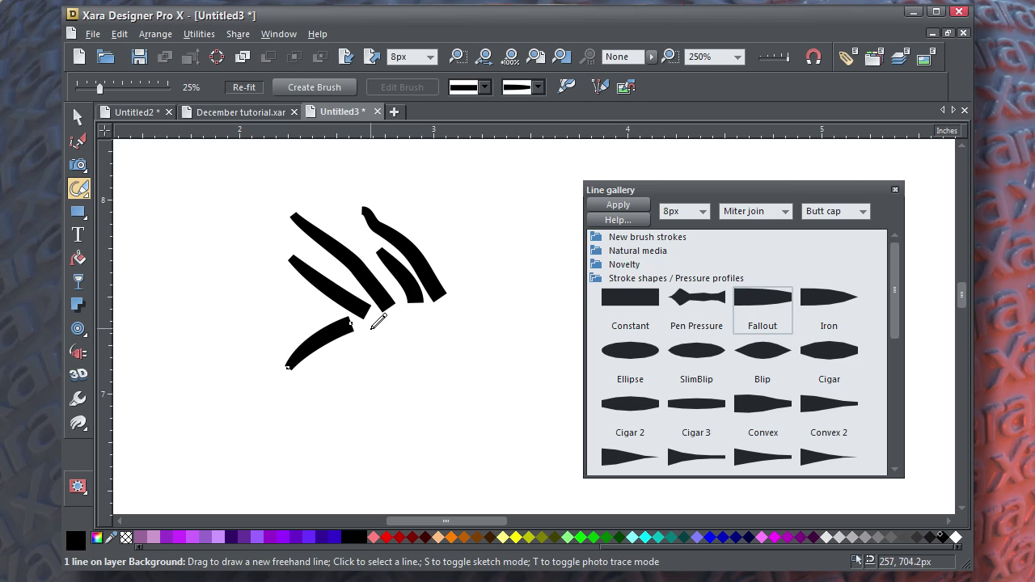
drag(372, 327, 301, 389)
mouse_move(408, 317)
mouse_down()
mouse_move(369, 343)
mouse_move(356, 398)
mouse_up()
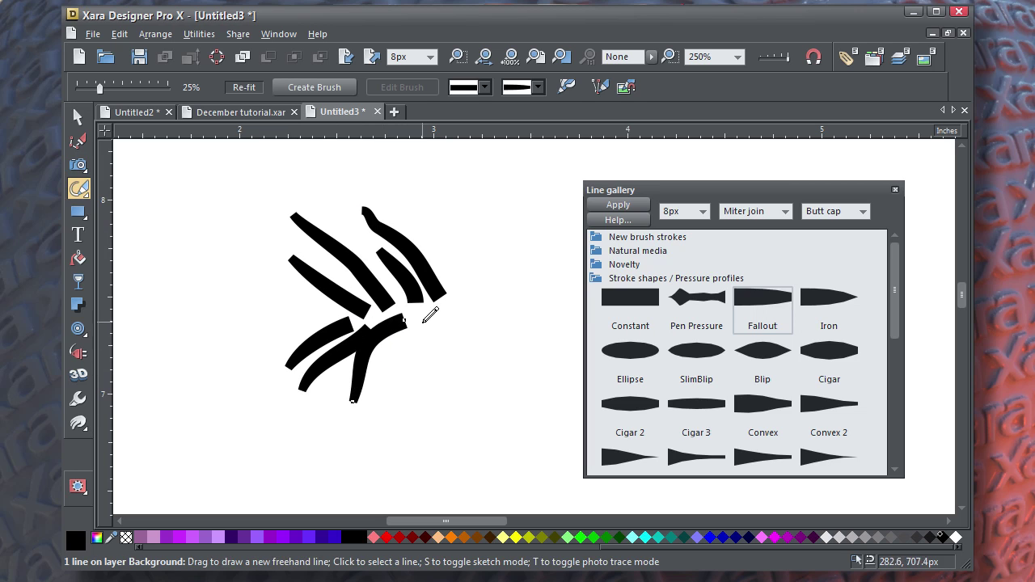
drag(415, 332, 376, 378)
drag(441, 316, 389, 405)
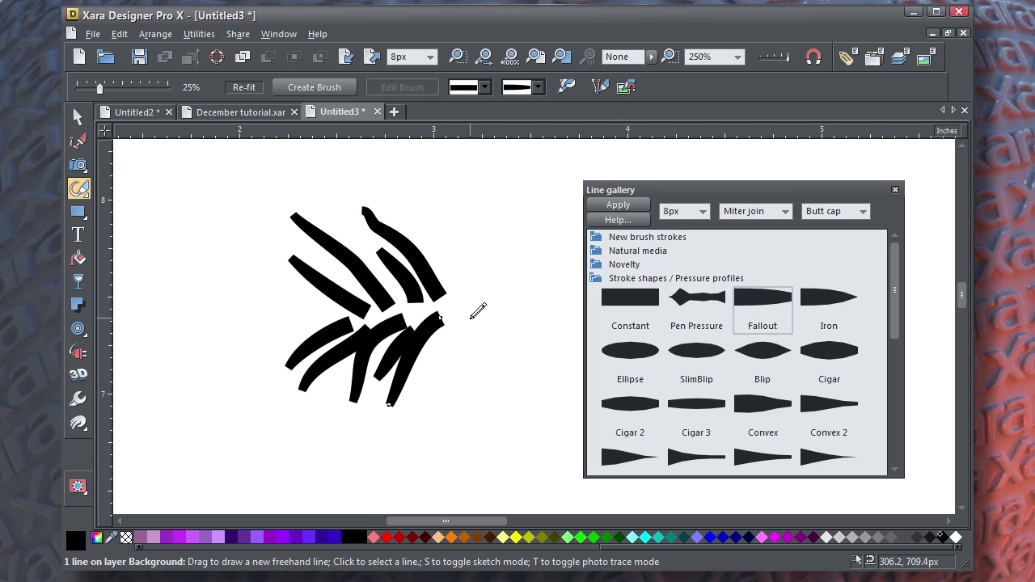
drag(471, 317, 426, 392)
Fill upper-row gaps, finish both rows at the tip, and draw the central stem.
mouse_move(457, 292)
mouse_down()
mouse_move(433, 261)
mouse_move(460, 248)
mouse_move(503, 268)
mouse_move(474, 226)
mouse_up()
drag(495, 307, 475, 268)
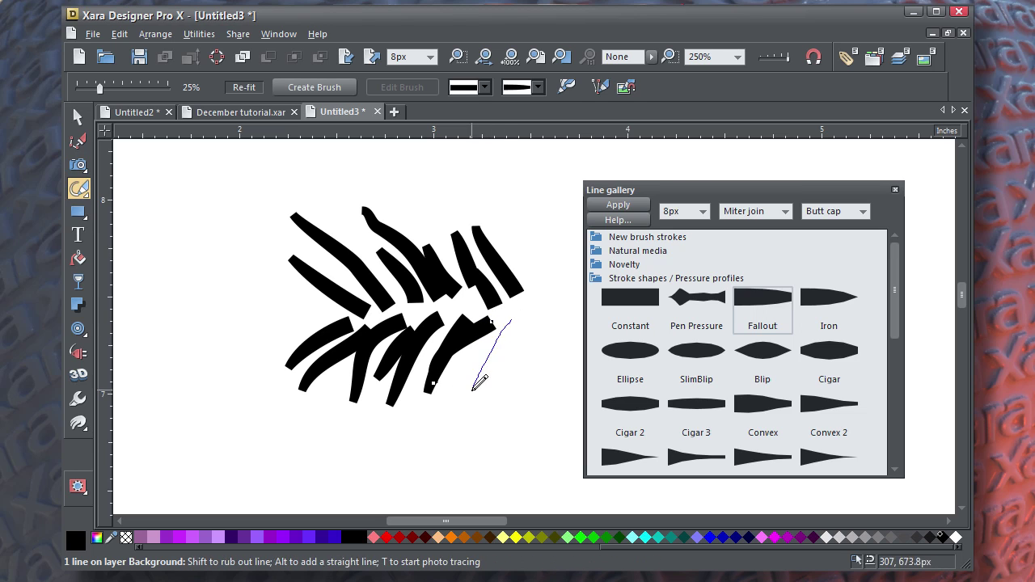
mouse_move(508, 317)
mouse_down()
mouse_move(471, 392)
mouse_move(499, 405)
mouse_up()
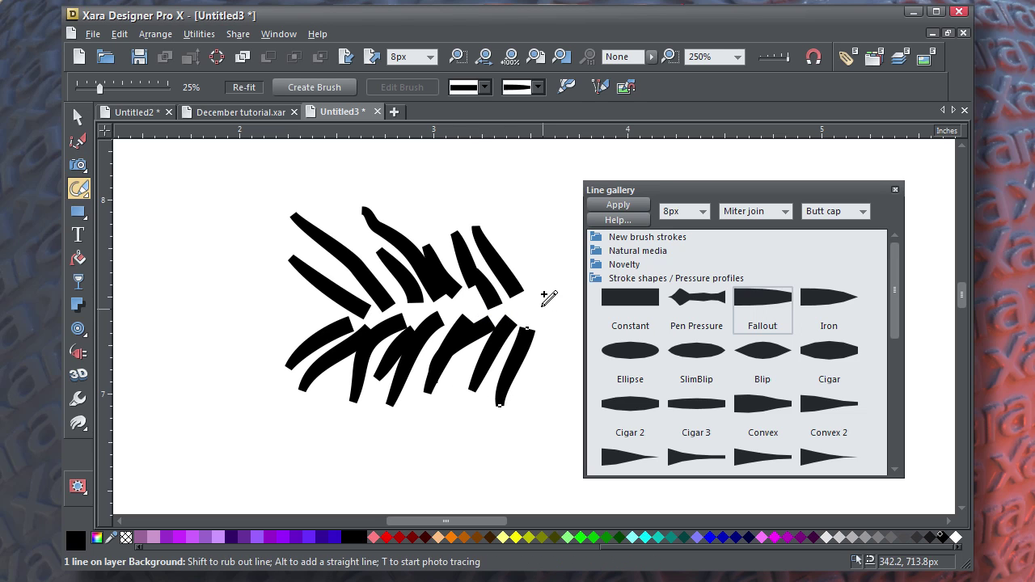
drag(350, 310, 343, 314)
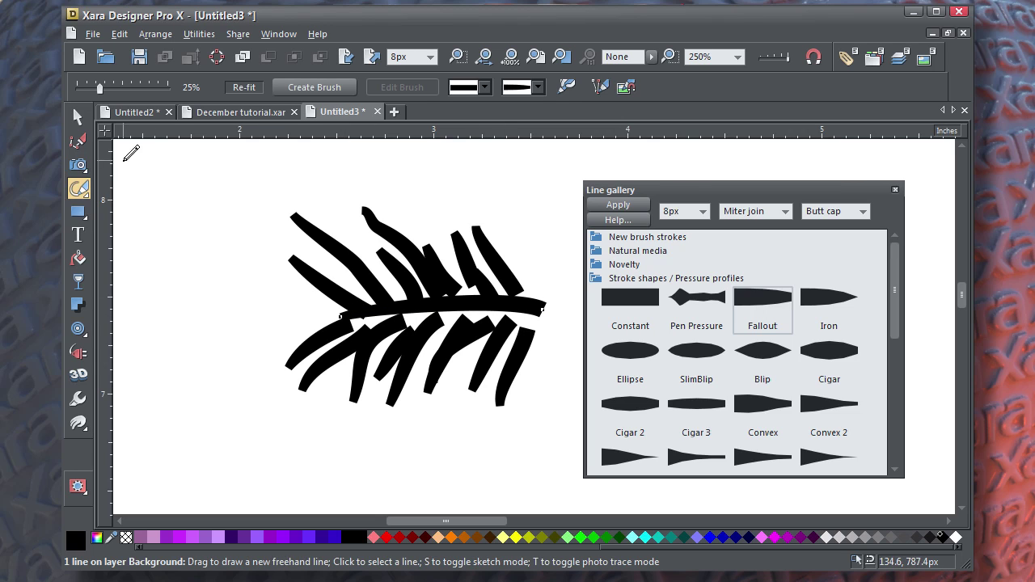
click(78, 118)
Close the Line gallery and convert all the branch strokes into filled shapes.
click(159, 194)
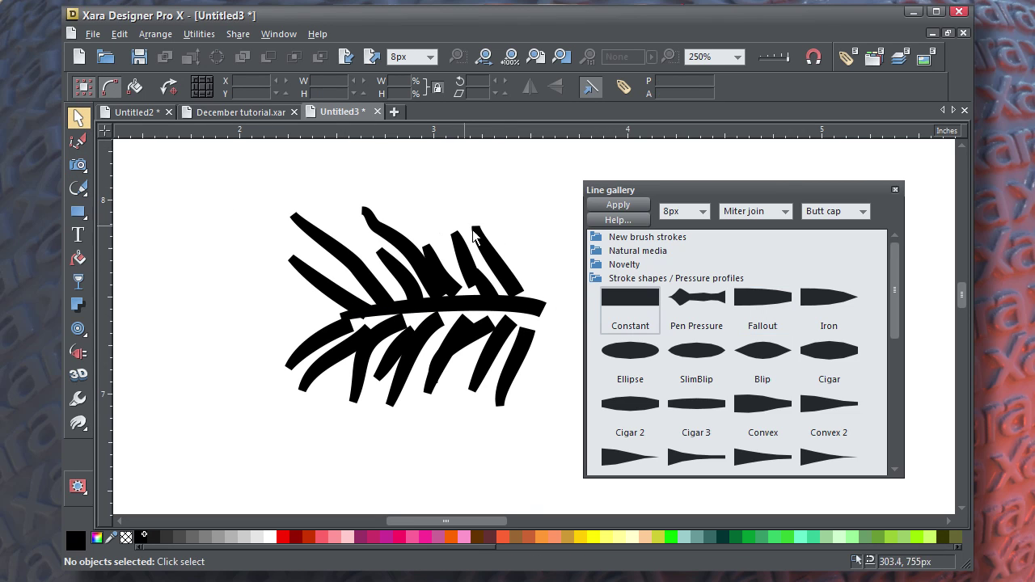
click(896, 192)
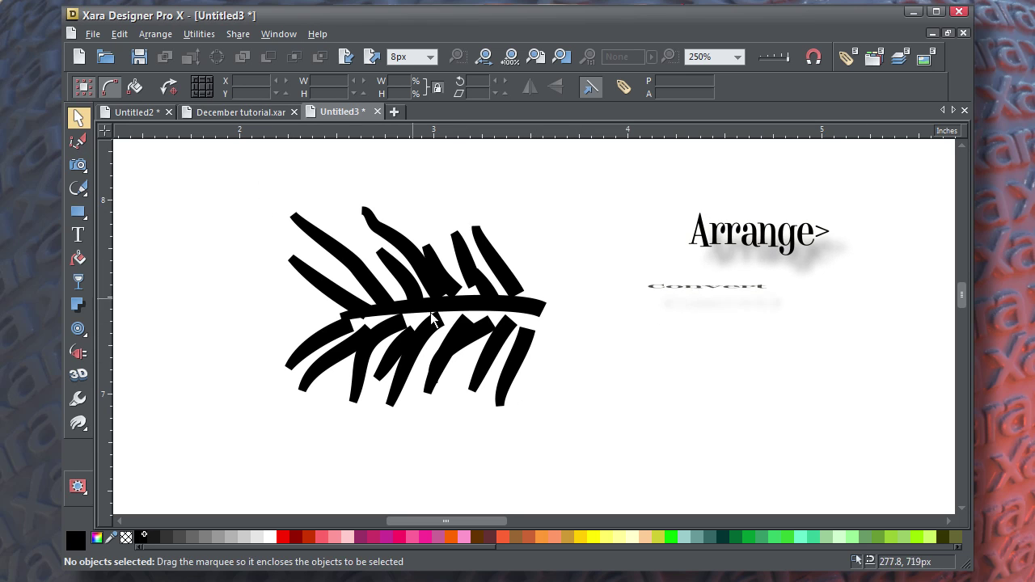
drag(238, 167, 591, 446)
click(155, 34)
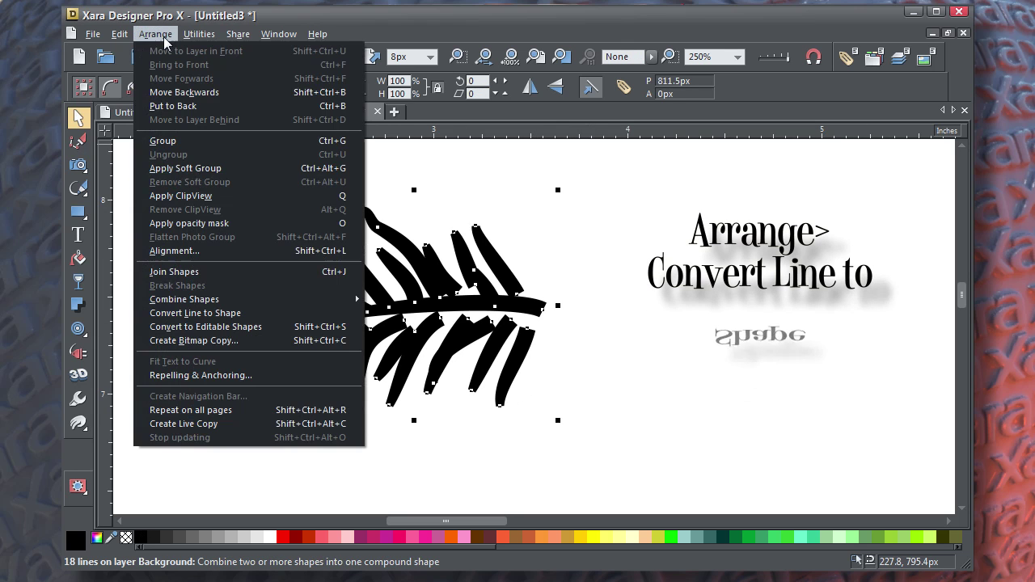
click(195, 314)
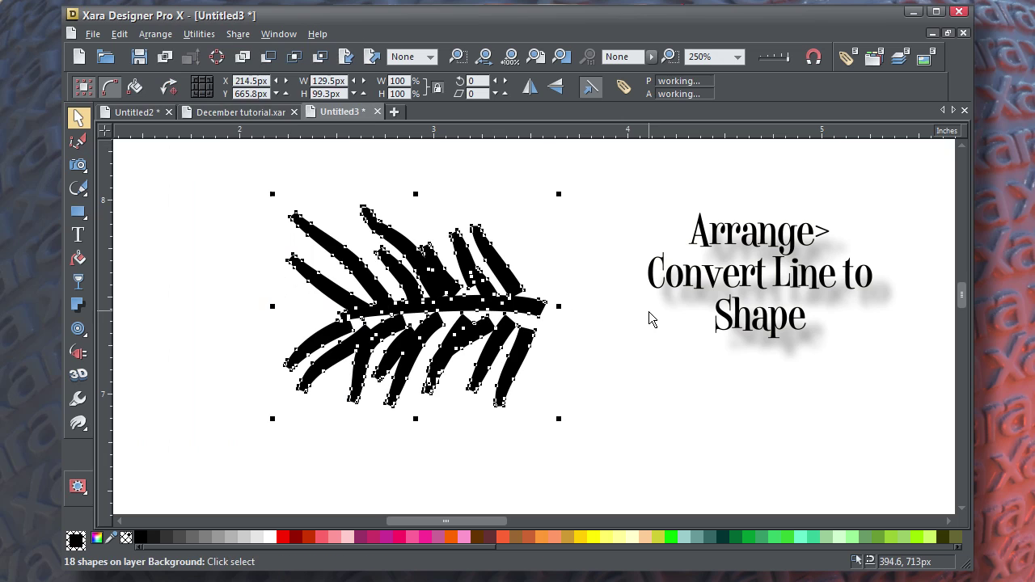
Deselect, zoom out and pan to show the branch alongside the colour swatches.
click(624, 340)
scroll(629, 340, down, 2)
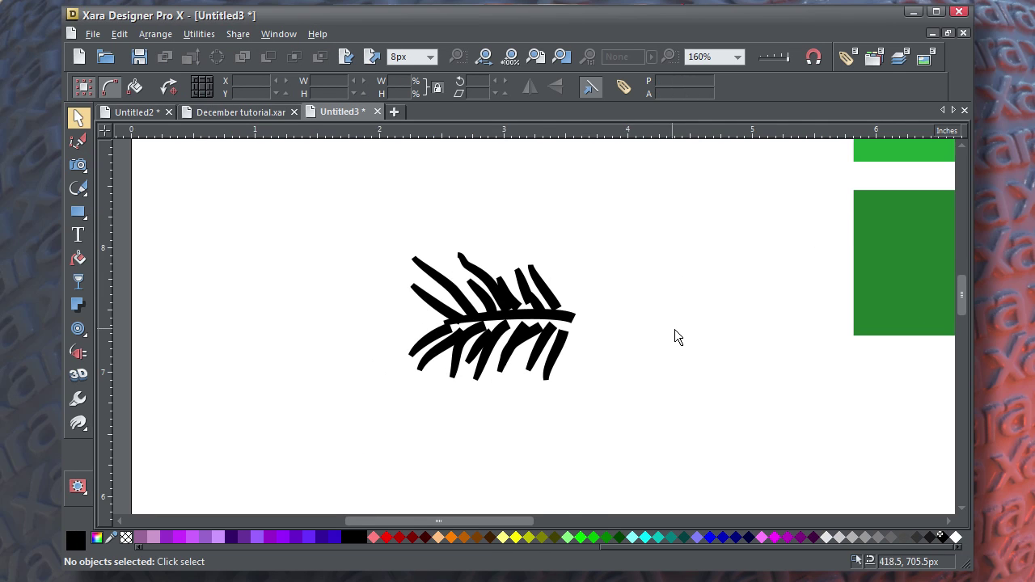
scroll(679, 338, down, 2)
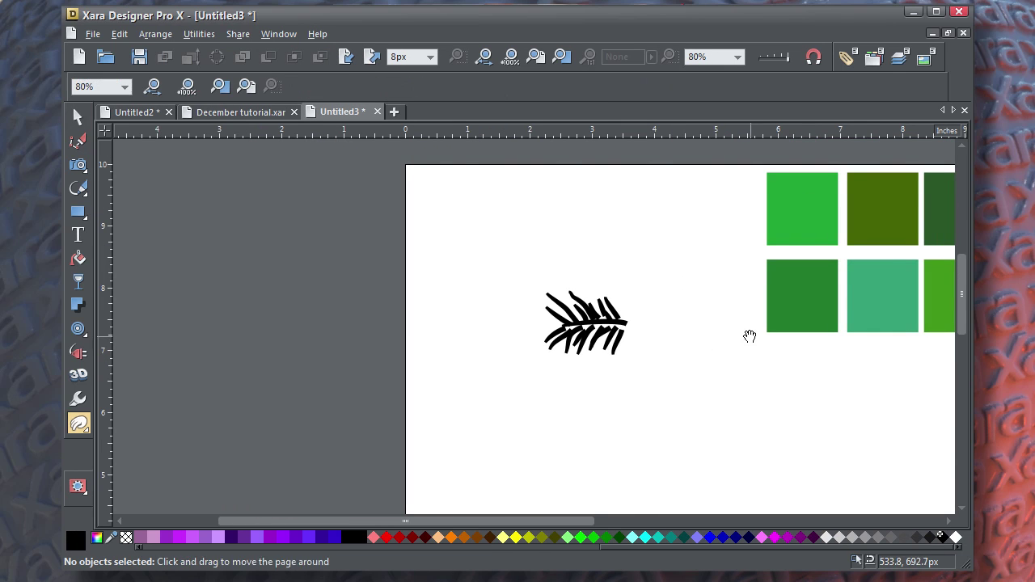
drag(744, 335, 529, 393)
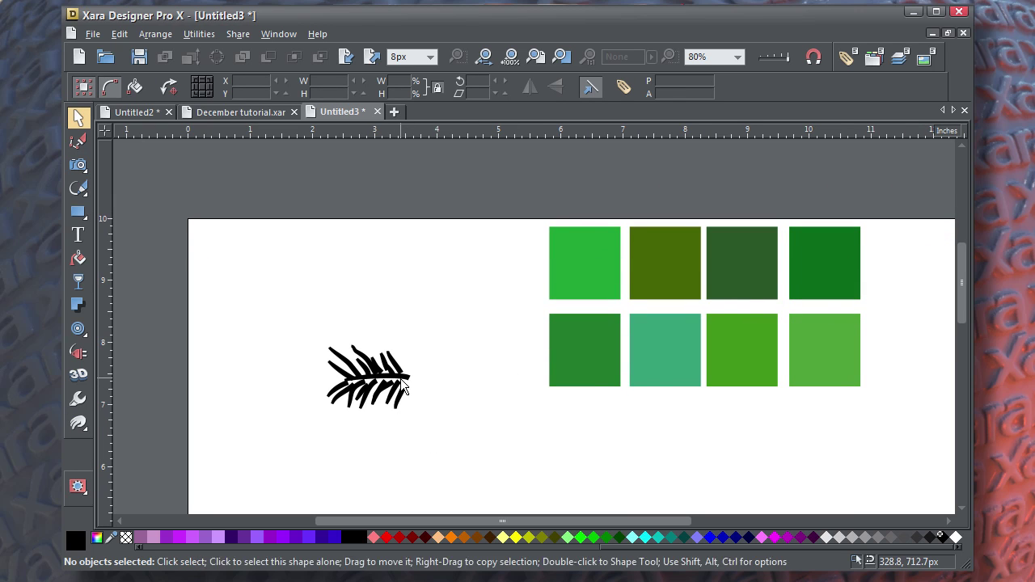
Colour the branch stem with the olive swatch colour.
click(365, 388)
drag(112, 540, 487, 342)
drag(673, 253, 673, 252)
scroll(360, 428, up, 2)
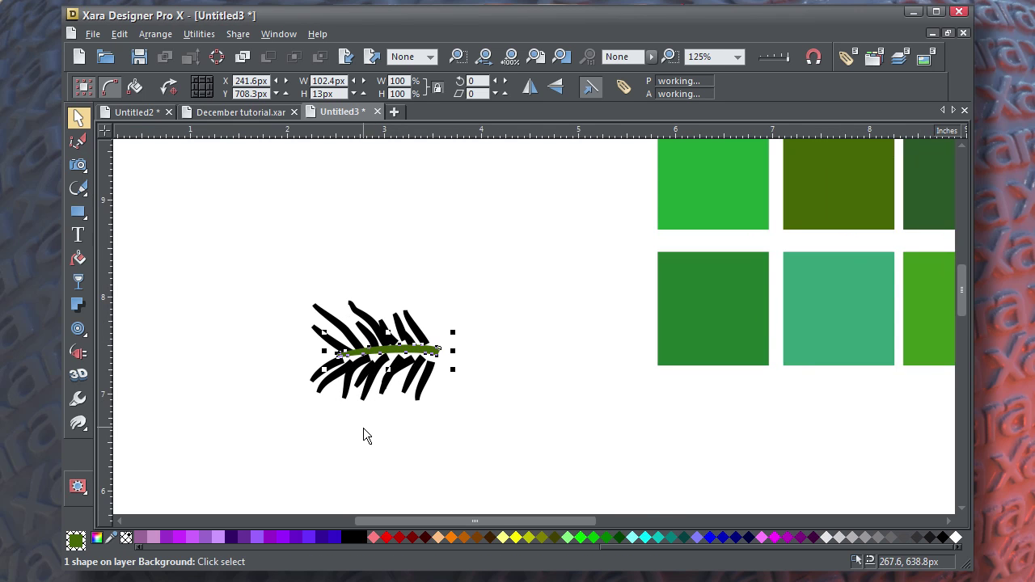
Colour two lower needles with the teal and dark green swatches.
click(429, 379)
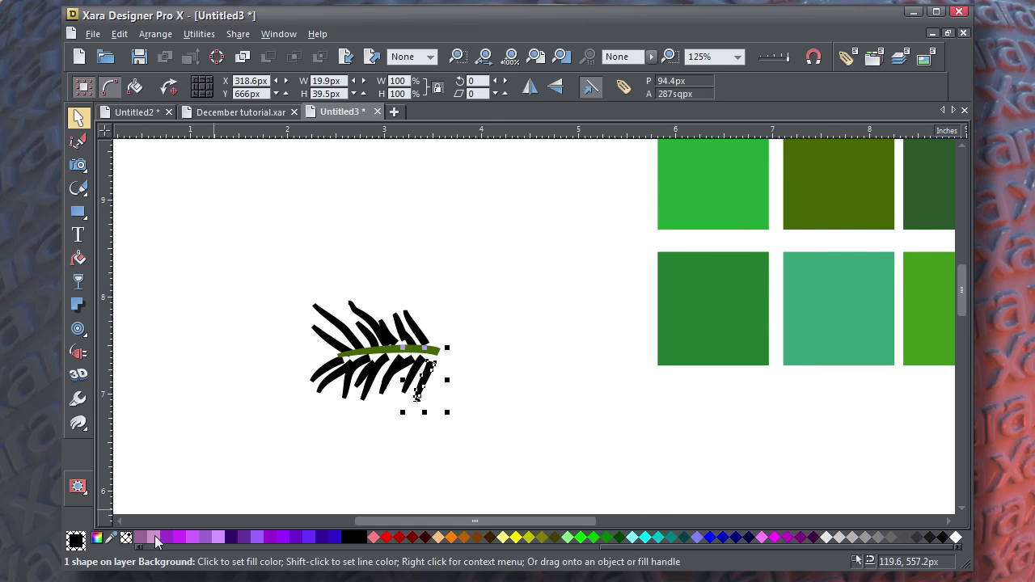
drag(112, 540, 731, 338)
drag(810, 305, 811, 305)
click(415, 378)
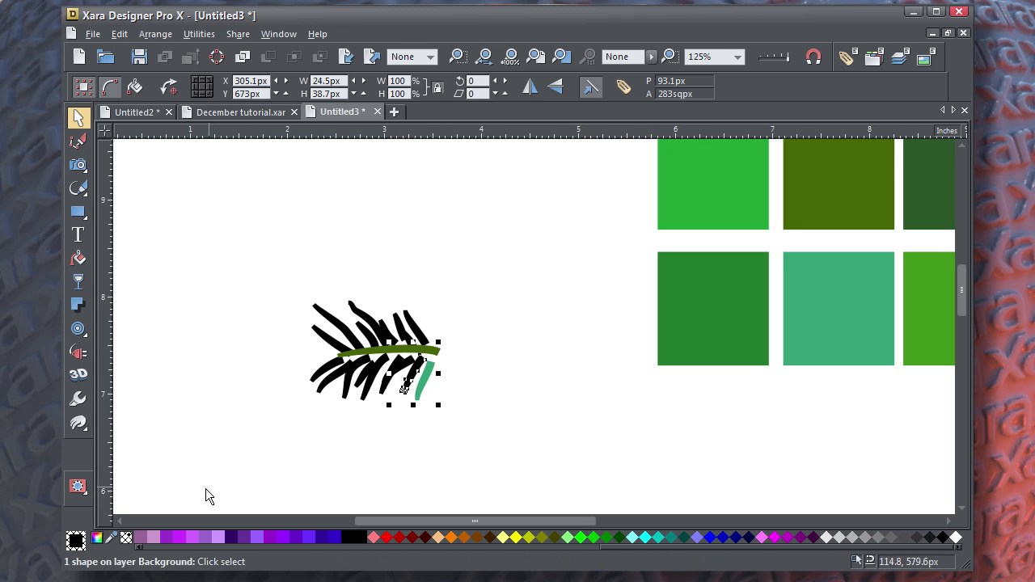
drag(114, 541, 547, 316)
drag(703, 187, 752, 296)
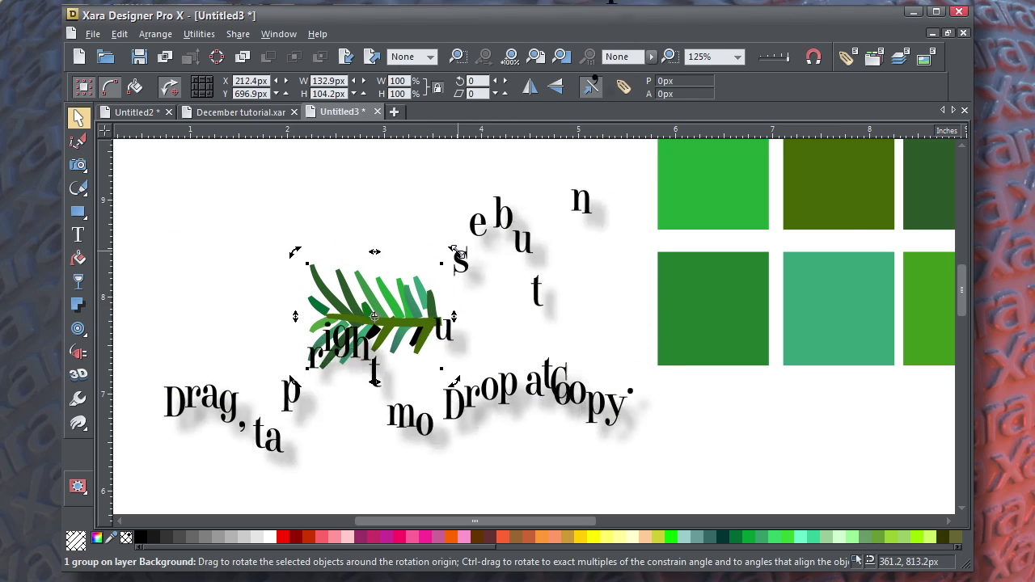
Drop a slightly smaller copy of the branch to the right of the original.
drag(454, 253, 516, 389)
key(Escape)
right_click(488, 361)
key(Escape)
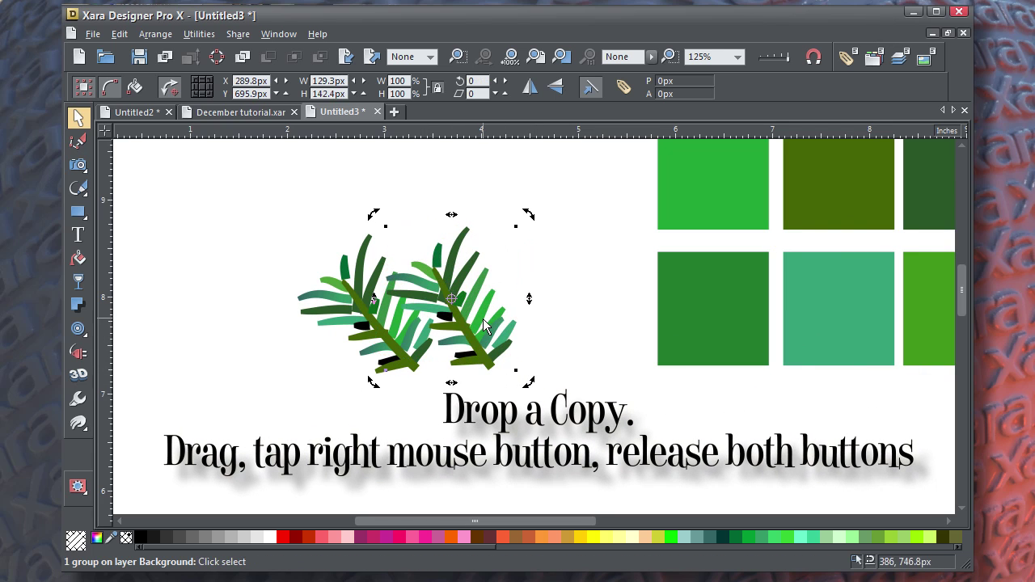
click(485, 319)
drag(531, 215, 515, 229)
Add a third branch copy, mirrored horizontally and rotated into the cluster.
drag(479, 361, 561, 354)
right_click(473, 356)
click(529, 87)
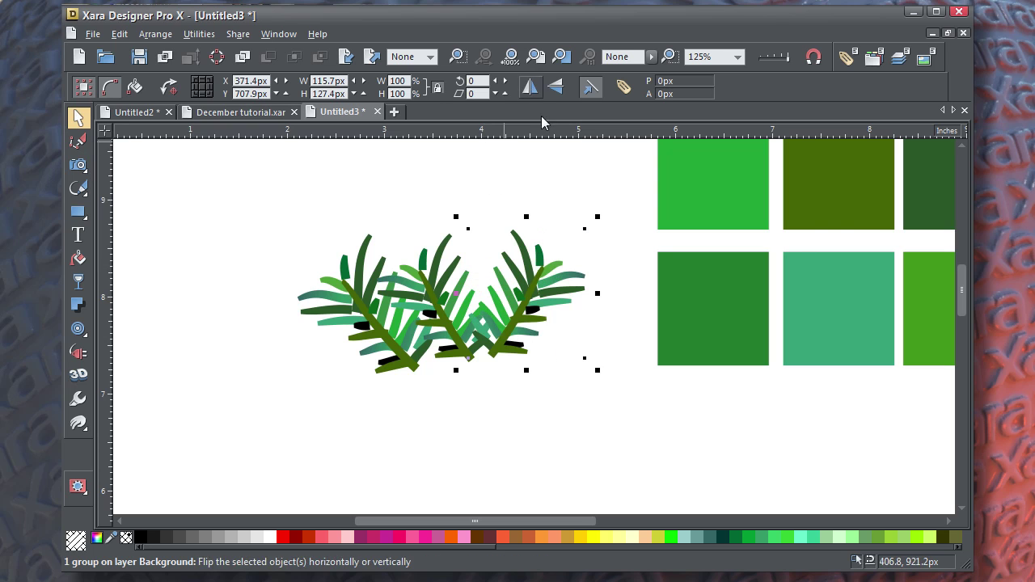
click(532, 327)
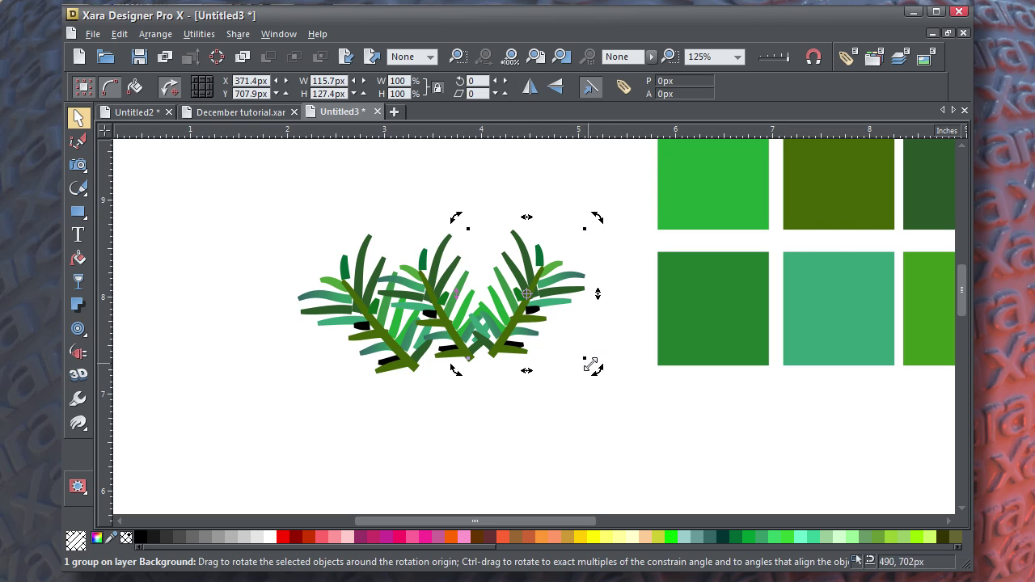
drag(597, 368, 602, 281)
drag(564, 348, 529, 354)
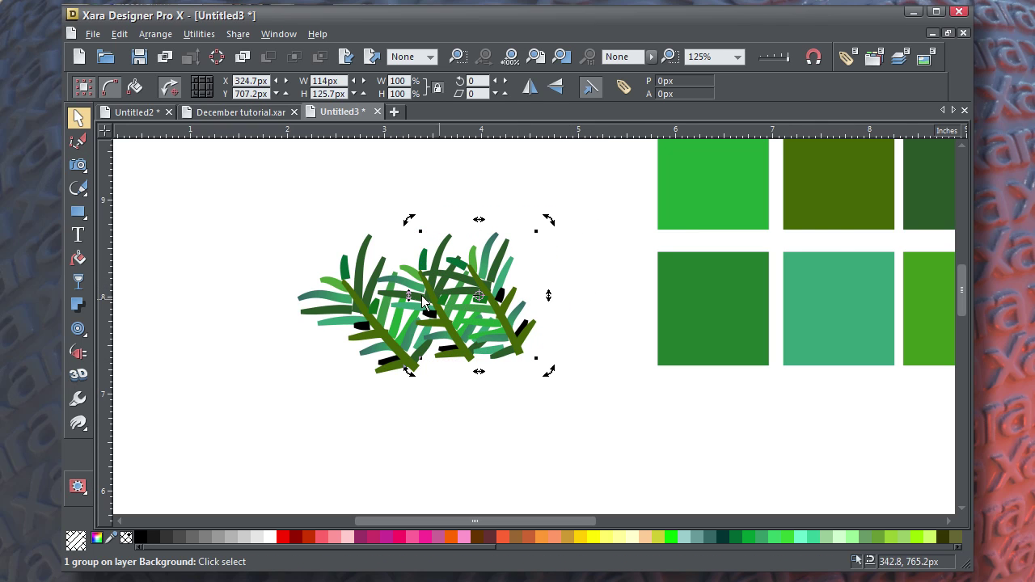
click(258, 243)
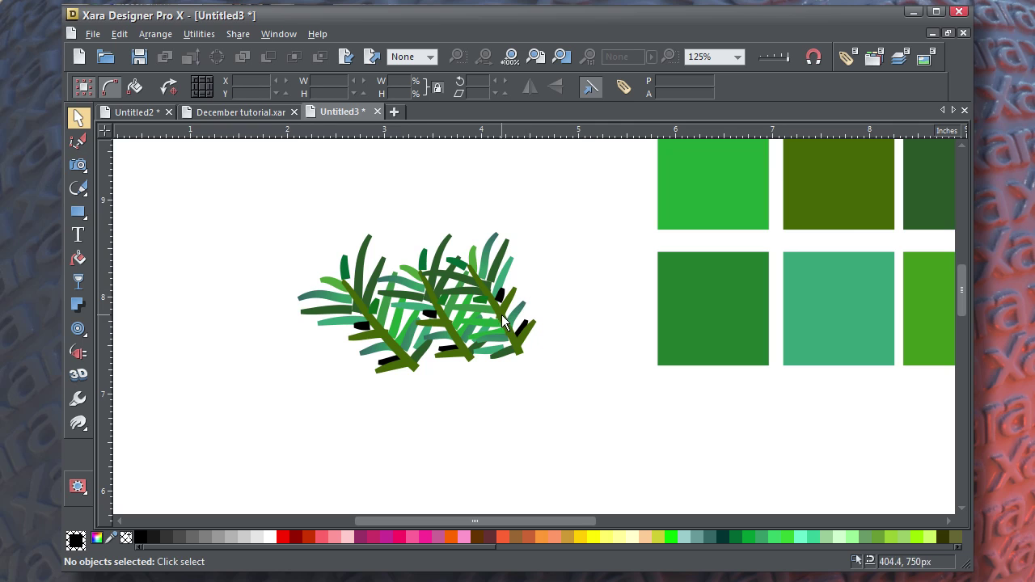
Add two more tilted branch copies toward the right end of the cluster.
drag(501, 321, 570, 319)
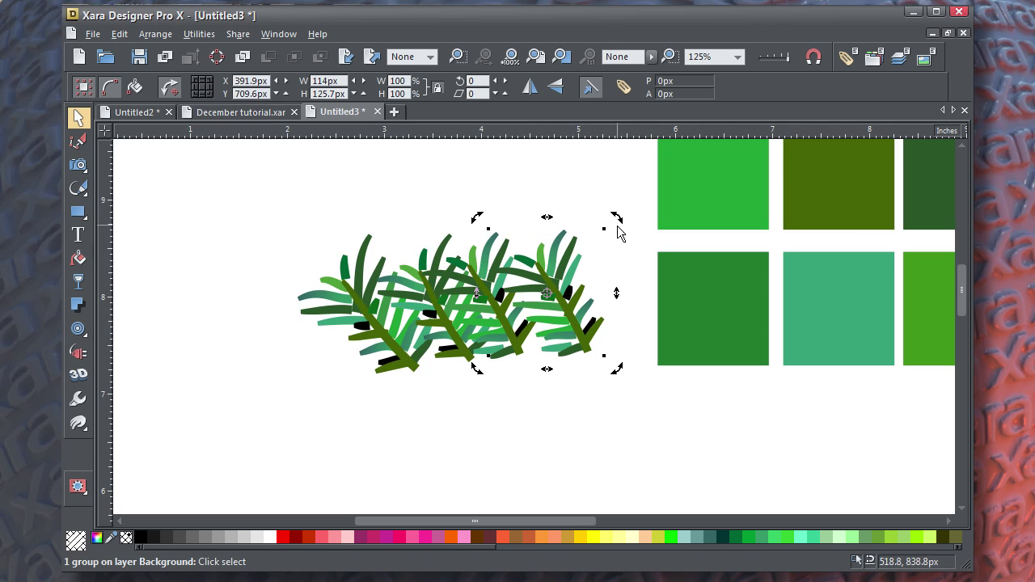
drag(620, 217, 598, 236)
click(557, 308)
drag(555, 315, 549, 310)
drag(396, 354, 589, 333)
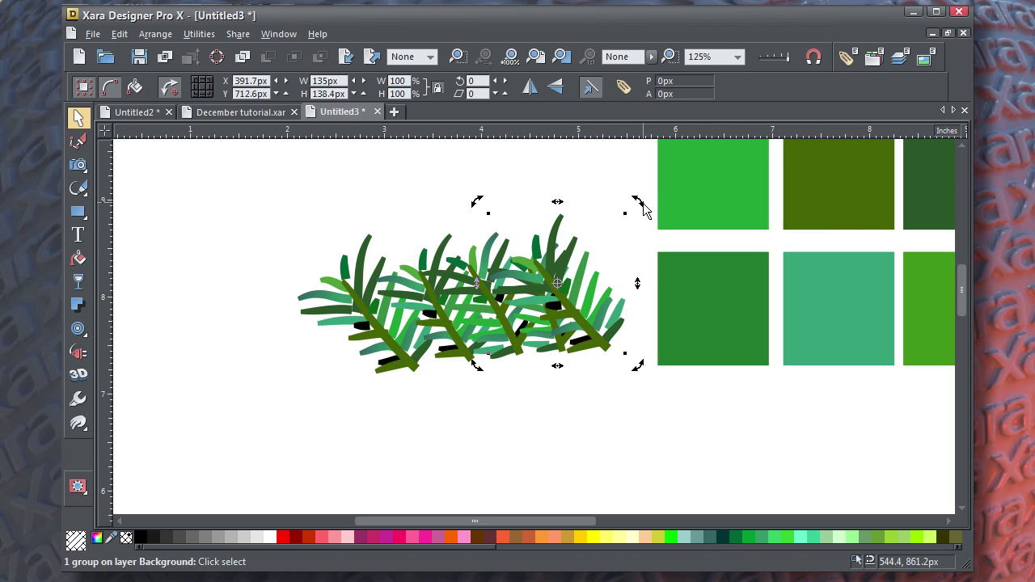
drag(638, 202, 662, 228)
drag(591, 343, 602, 333)
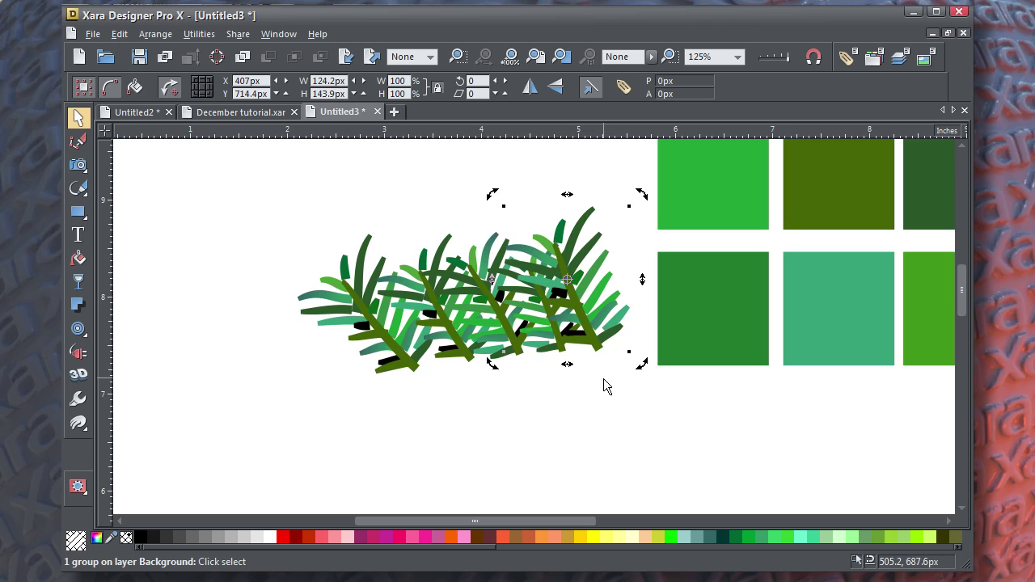
click(603, 380)
Copy several branches below, flip them vertically and move them up into the cluster.
drag(380, 194, 569, 398)
drag(475, 296, 498, 442)
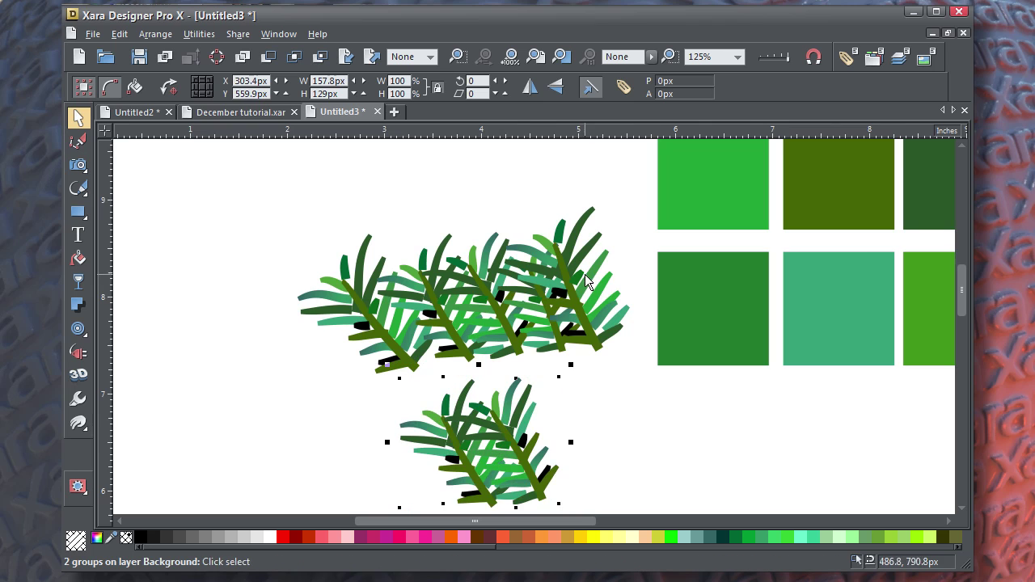
click(555, 86)
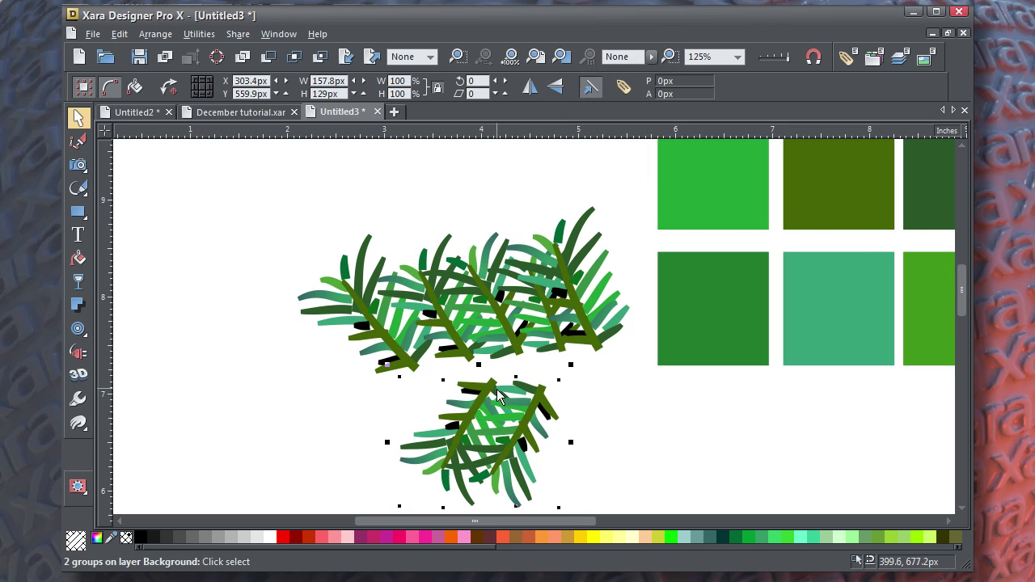
drag(499, 395, 412, 373)
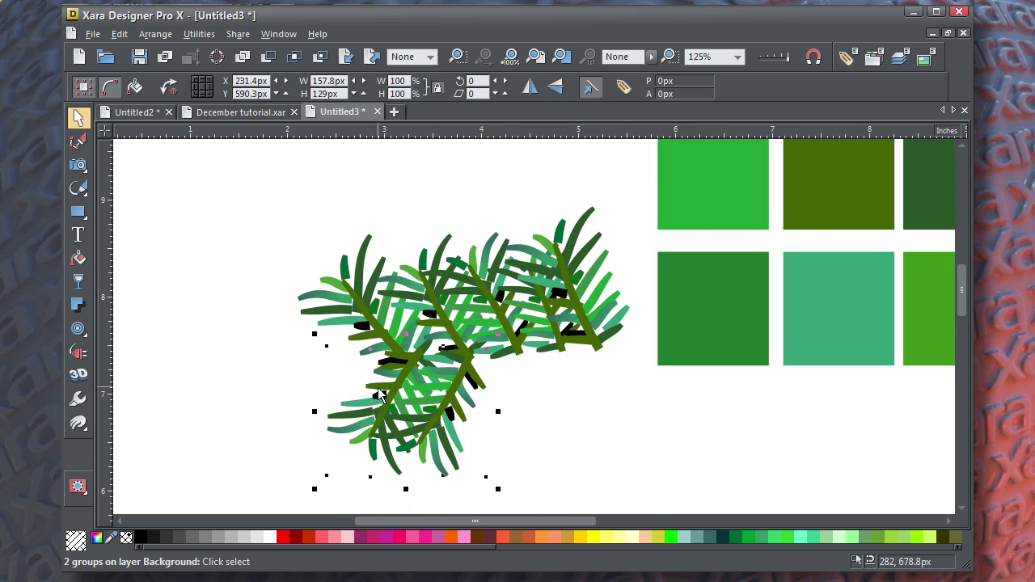
click(316, 444)
Shrink one branch group and leave a vertically flipped, slightly rotated copy below it.
click(345, 425)
drag(314, 487, 326, 473)
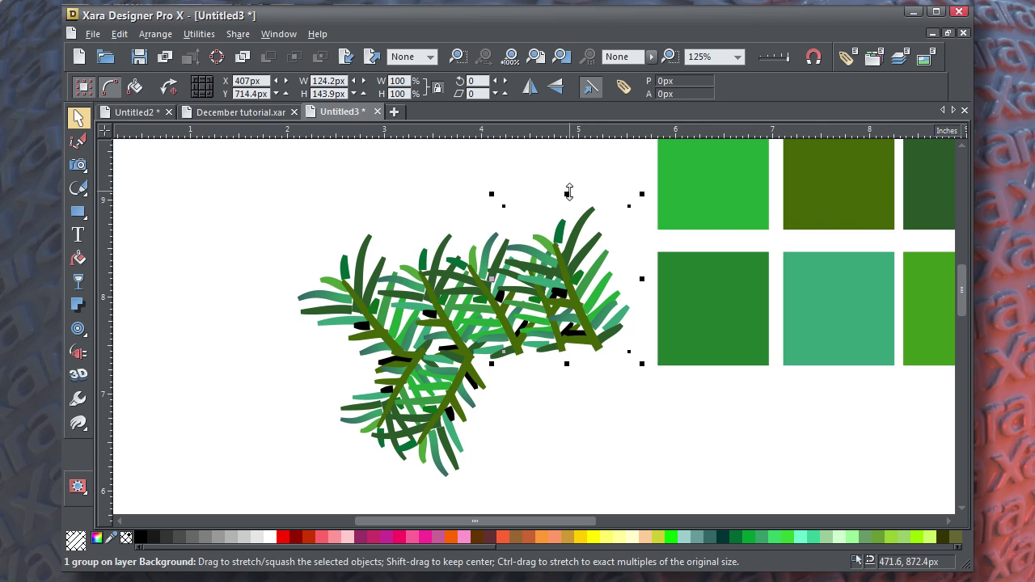
drag(569, 198, 571, 207)
drag(592, 375, 497, 379)
click(497, 379)
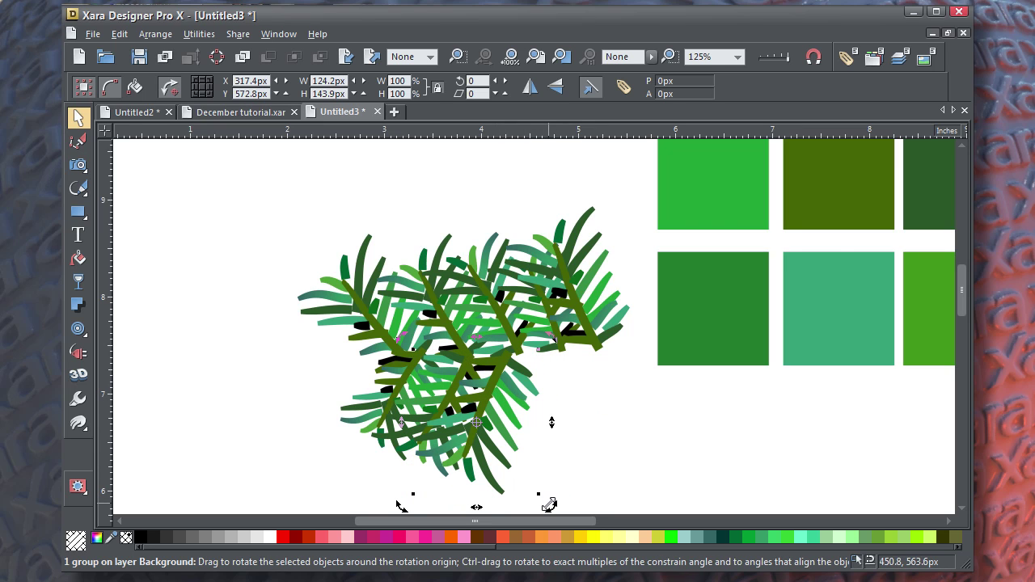
drag(549, 505, 543, 495)
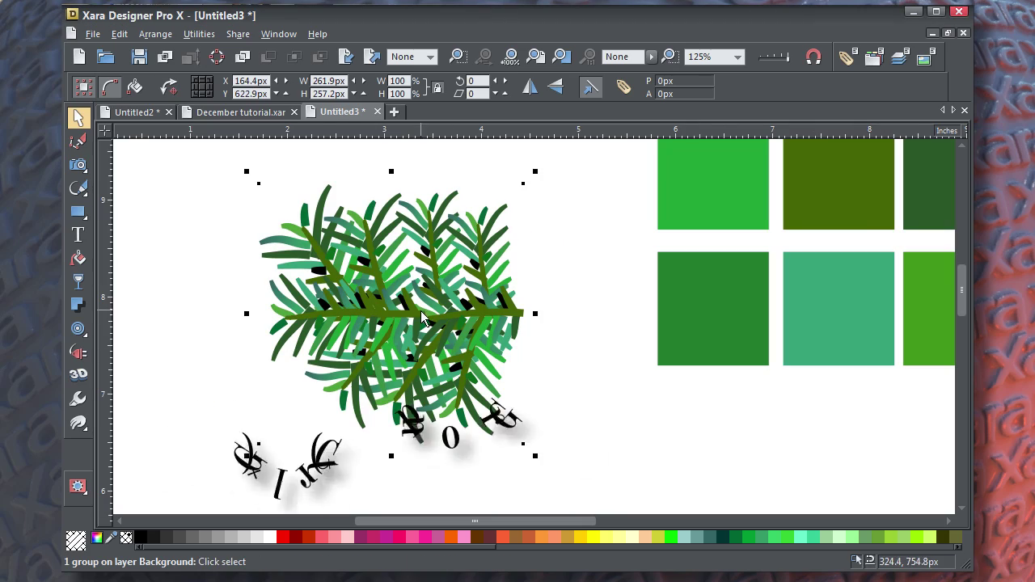
Copy the cluster to the left, scale both down together and shift the garland up-right.
drag(430, 309, 505, 318)
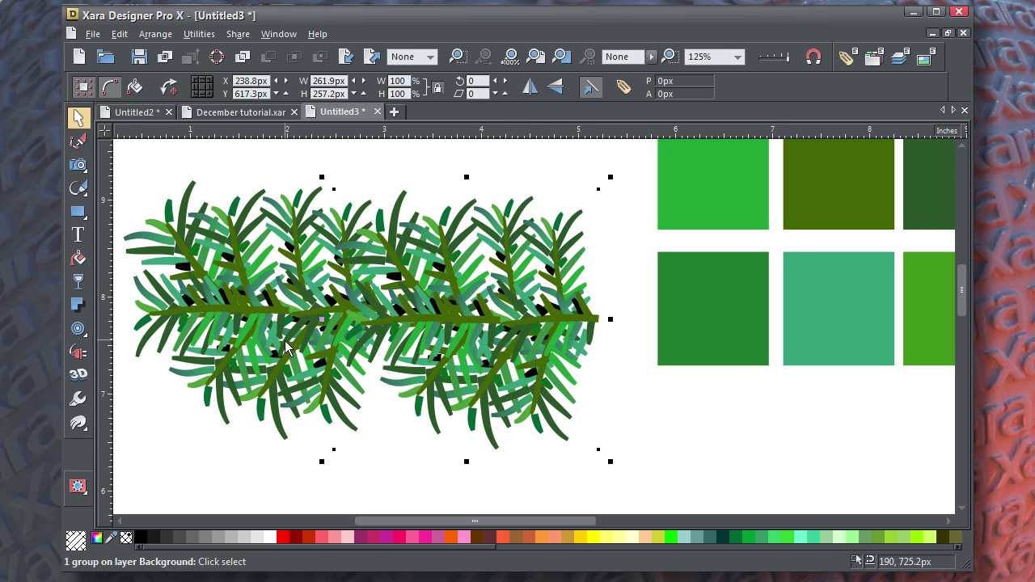
shift+click(285, 324)
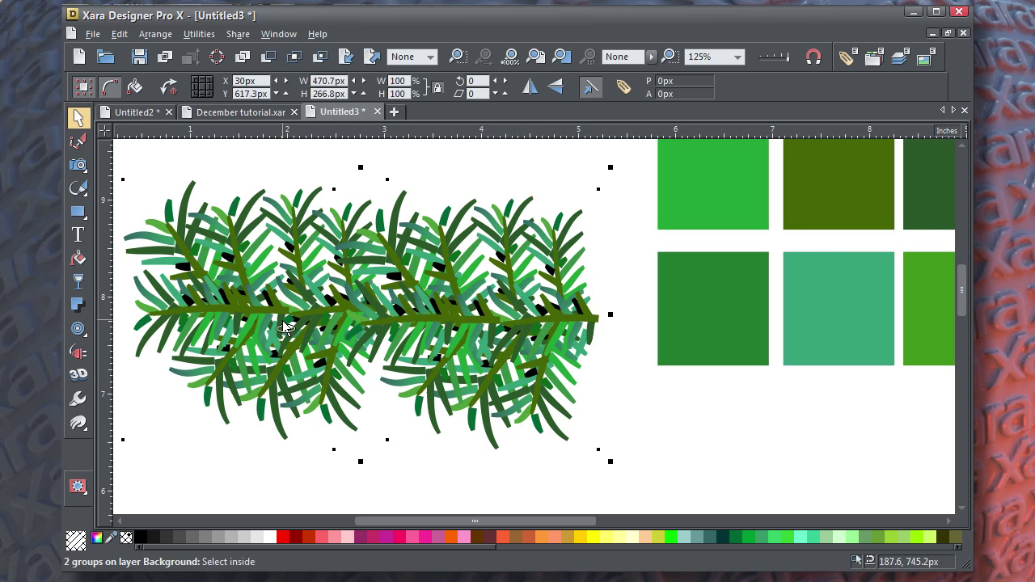
drag(611, 169, 570, 188)
drag(543, 316, 567, 300)
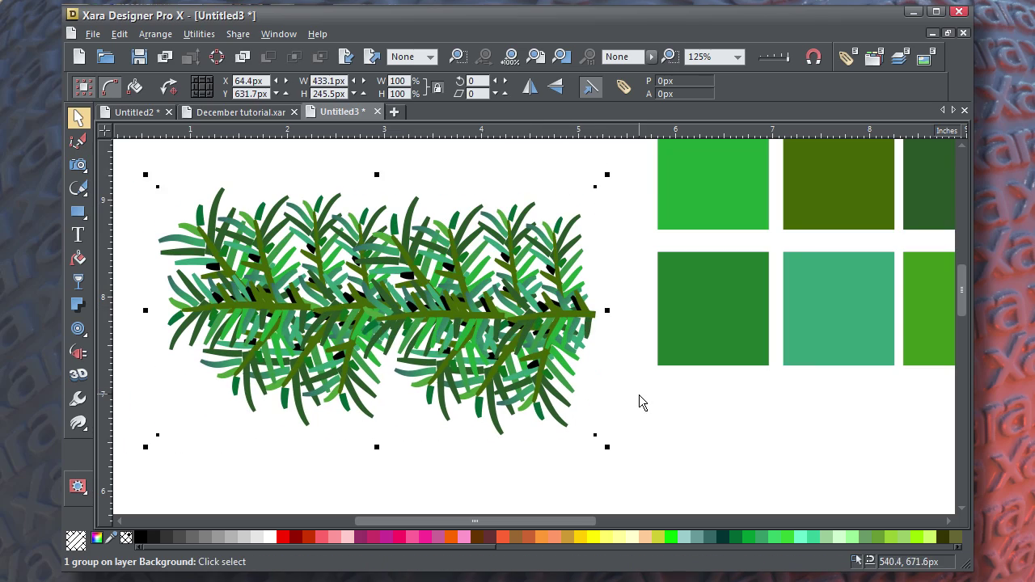
click(636, 403)
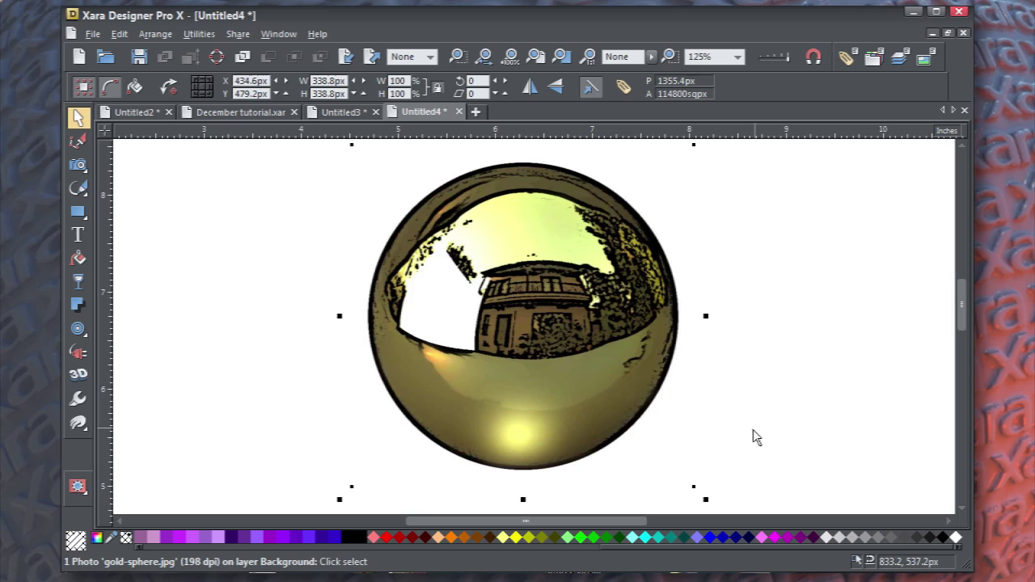
Trace the gold sphere photo with noise 72, minimum area 20, accuracy 78, smoothing 78.
click(194, 35)
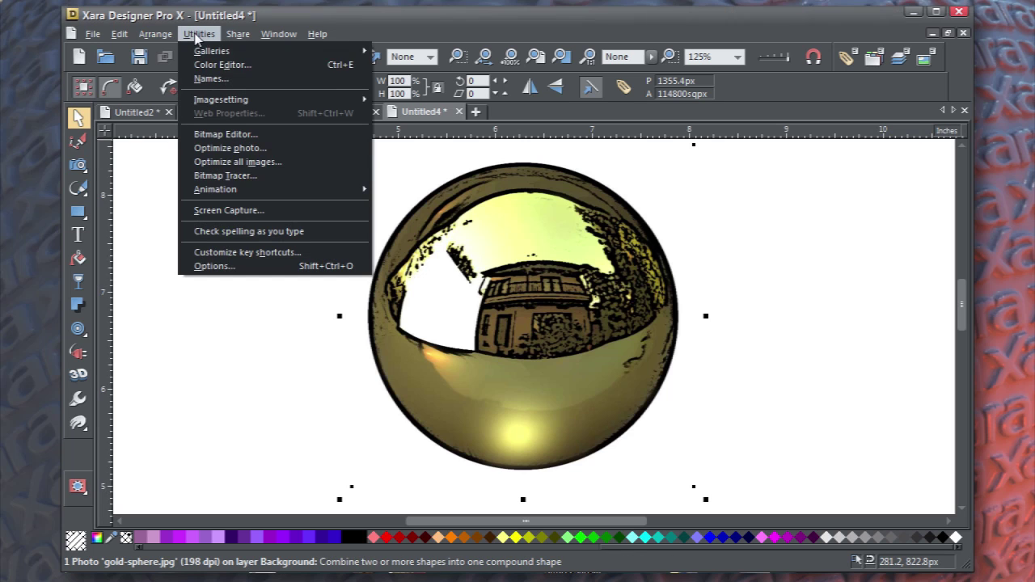
click(222, 173)
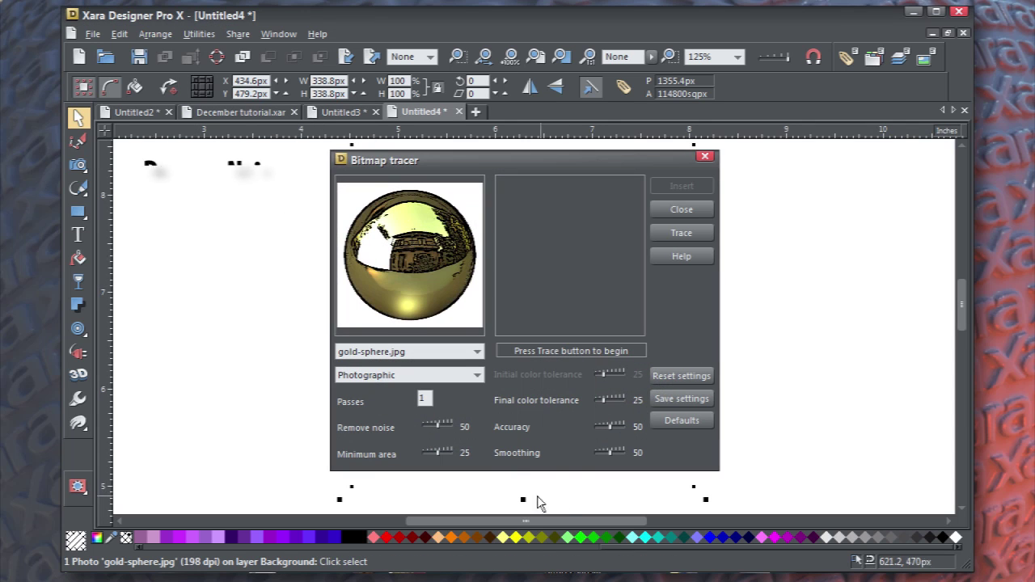
drag(438, 434, 443, 434)
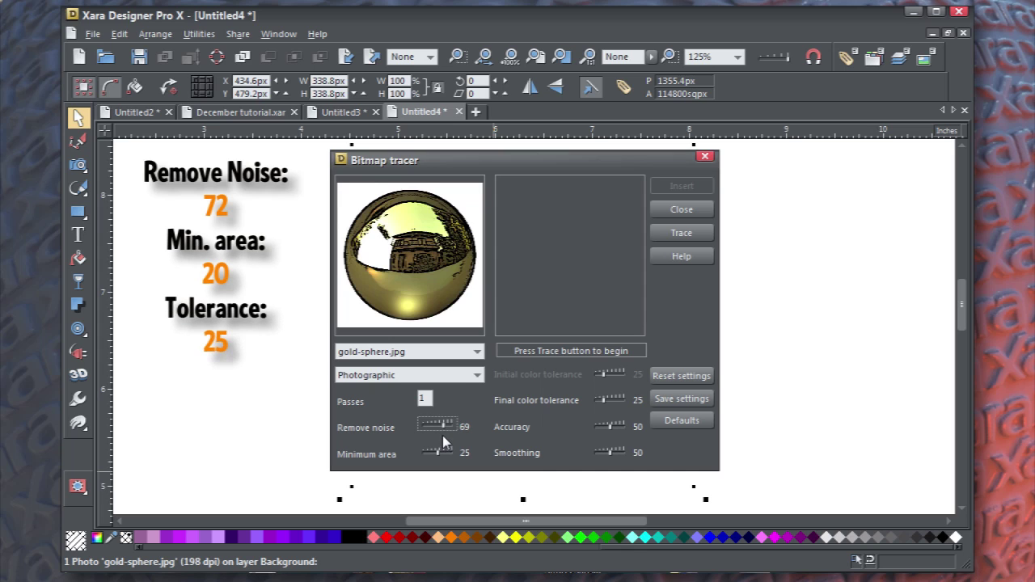
drag(442, 453, 437, 461)
drag(612, 427, 611, 434)
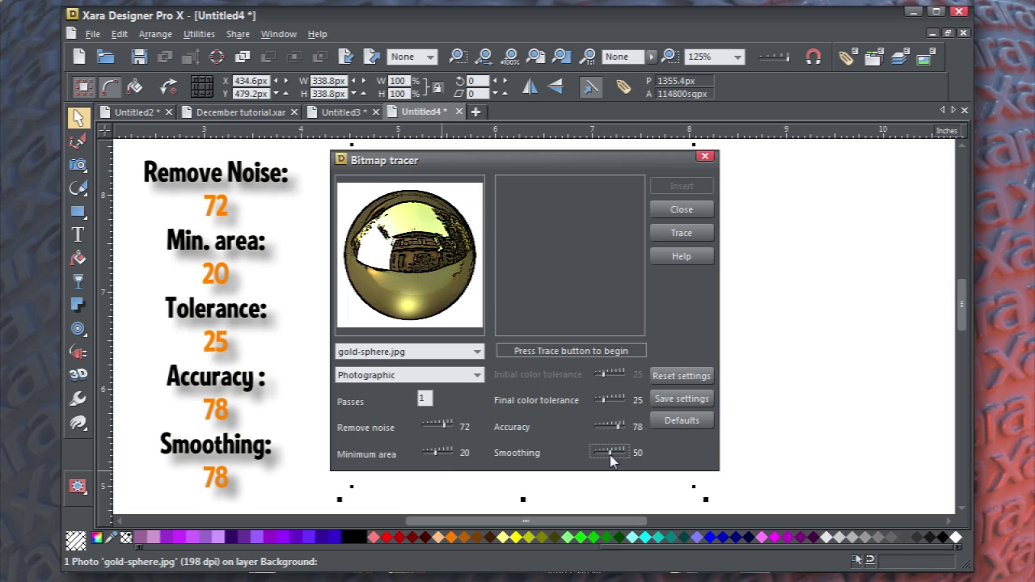
click(696, 233)
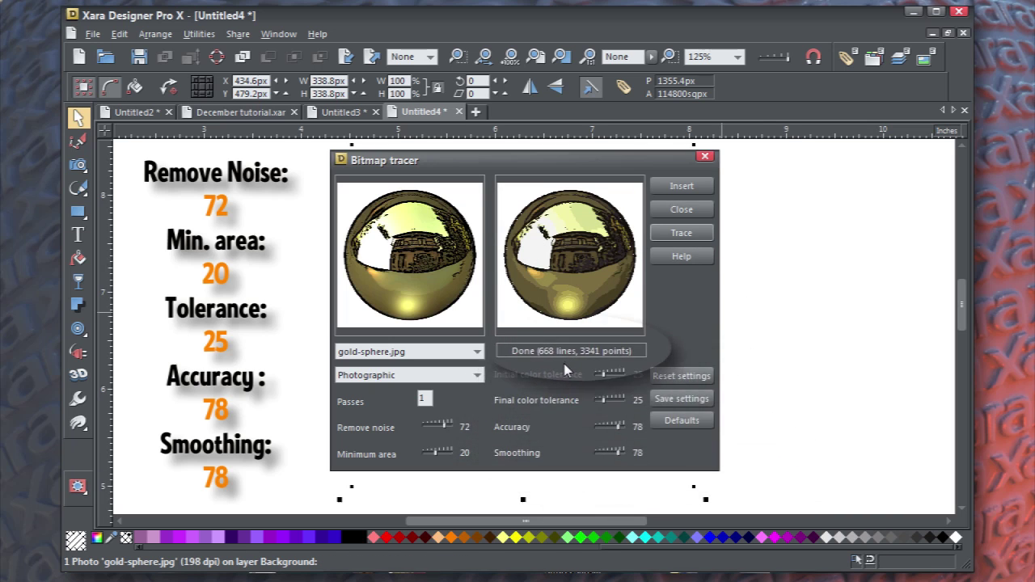
Place the traced sphere on the page and move it left beside the photo.
click(688, 184)
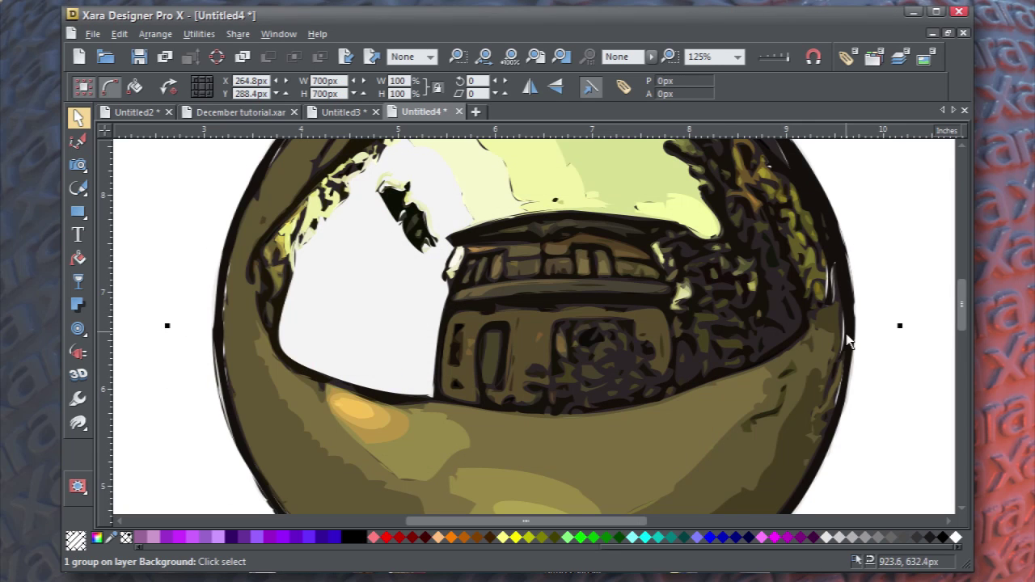
scroll(847, 342, down, 2)
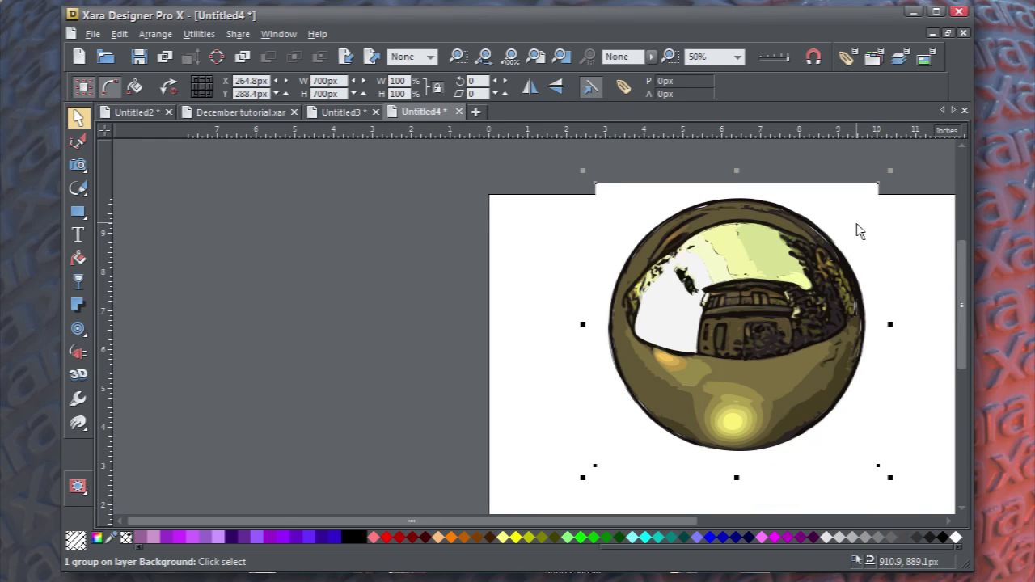
click(857, 226)
mouse_move(820, 228)
mouse_down()
mouse_move(624, 261)
mouse_move(545, 247)
mouse_up()
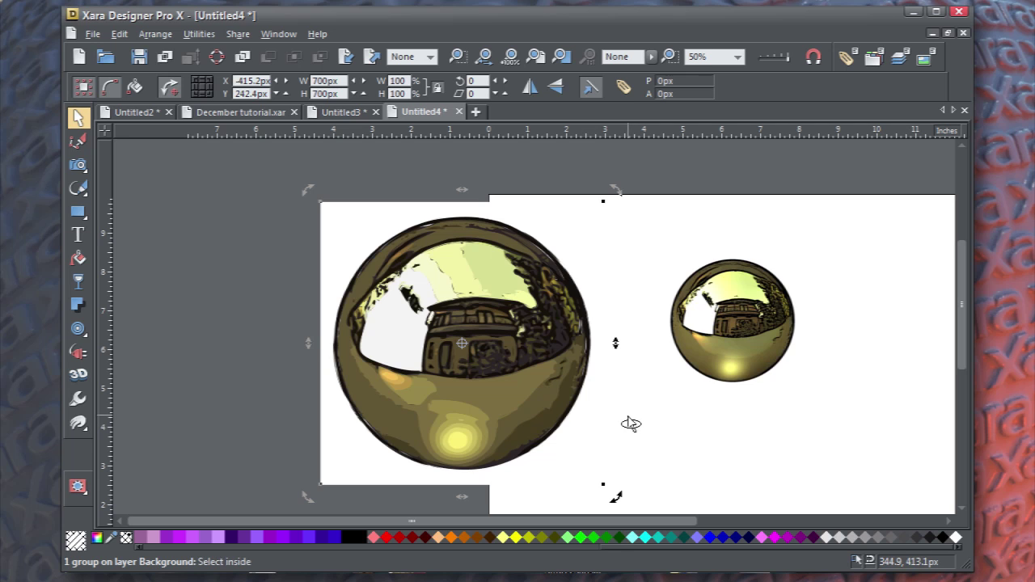
Ungroup the traced sphere and delete the white square behind it.
key(ctrl+u)
click(635, 437)
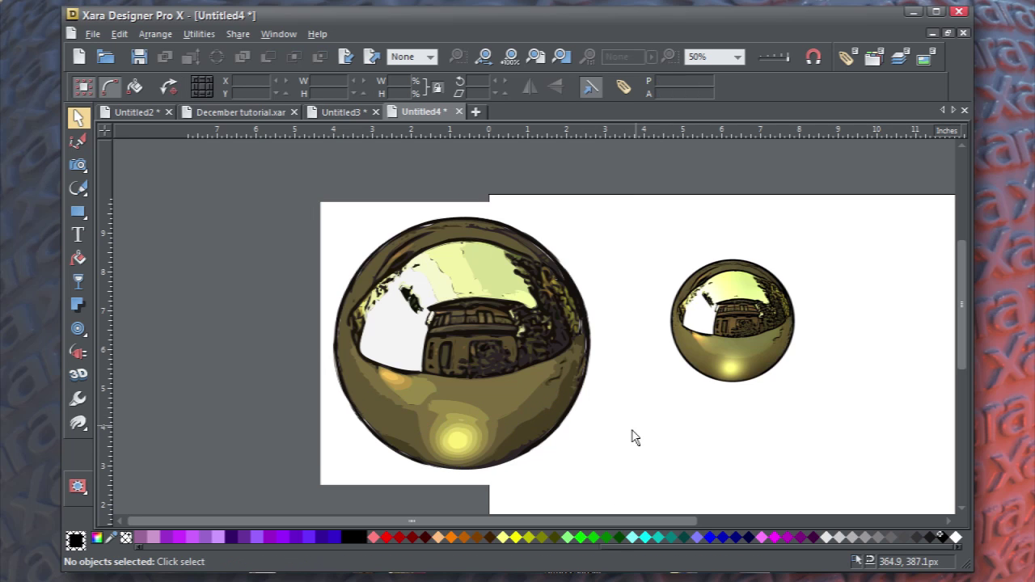
click(573, 440)
key(Delete)
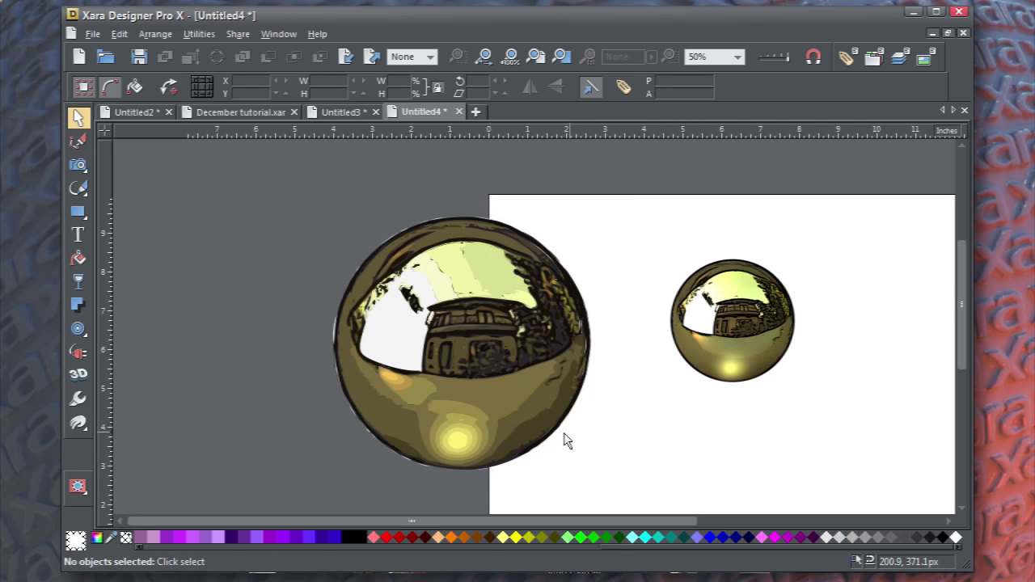
scroll(365, 386, up, 2)
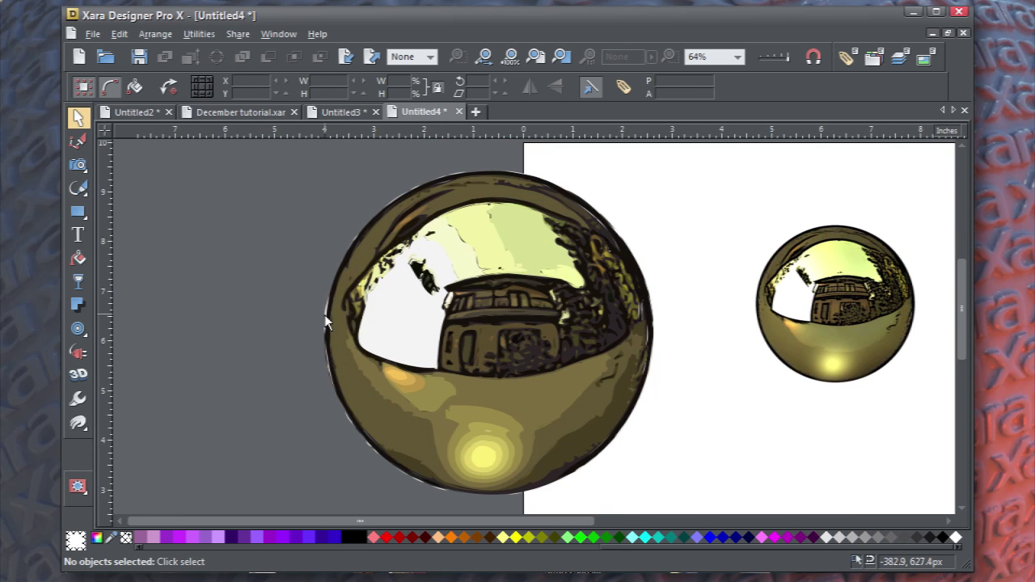
Inspect the thin slivers and stray shapes around the sphere's edges by selecting each.
click(324, 314)
click(387, 474)
click(436, 491)
click(417, 483)
click(417, 482)
click(394, 470)
click(326, 361)
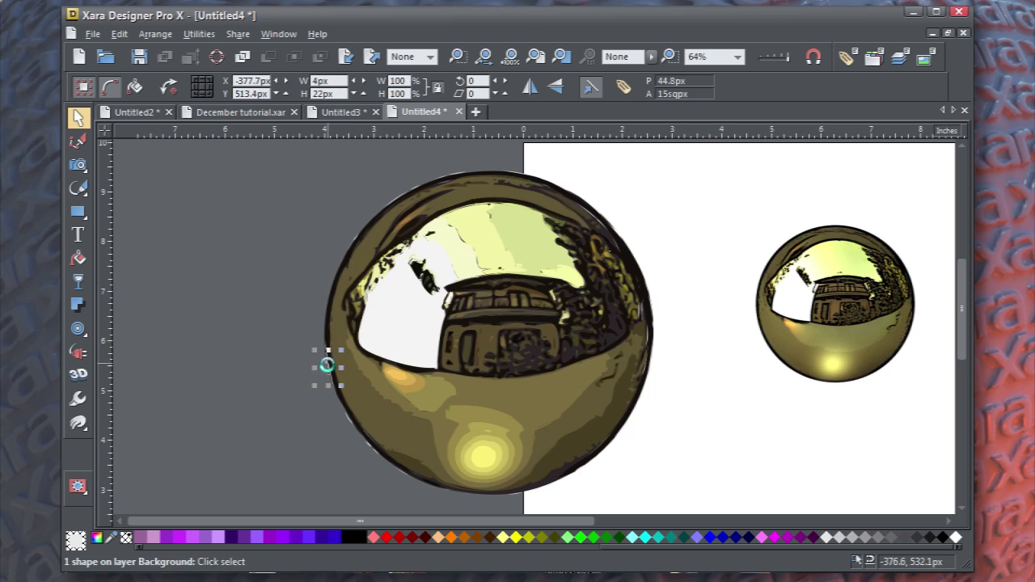
click(323, 363)
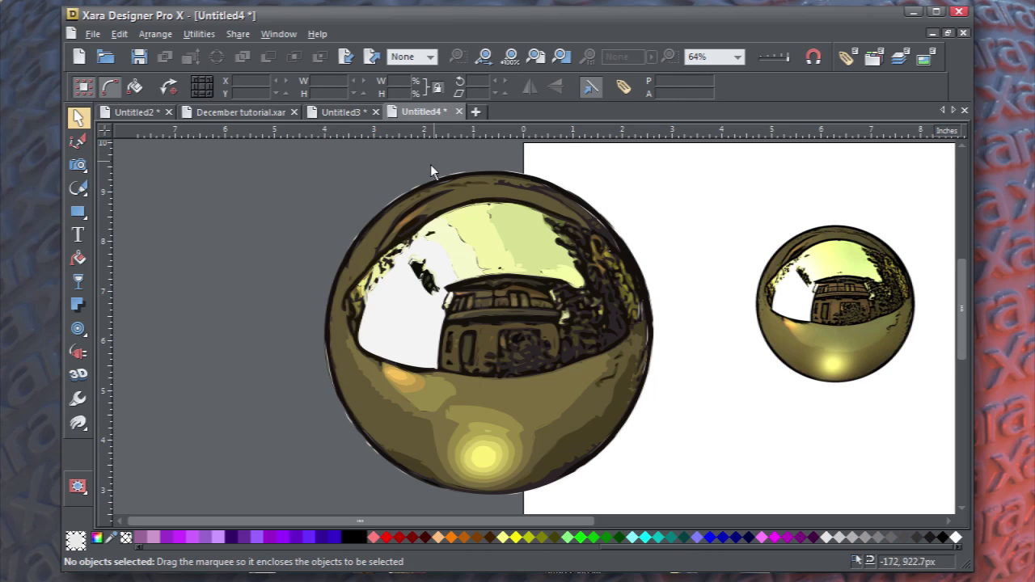
drag(419, 185, 566, 157)
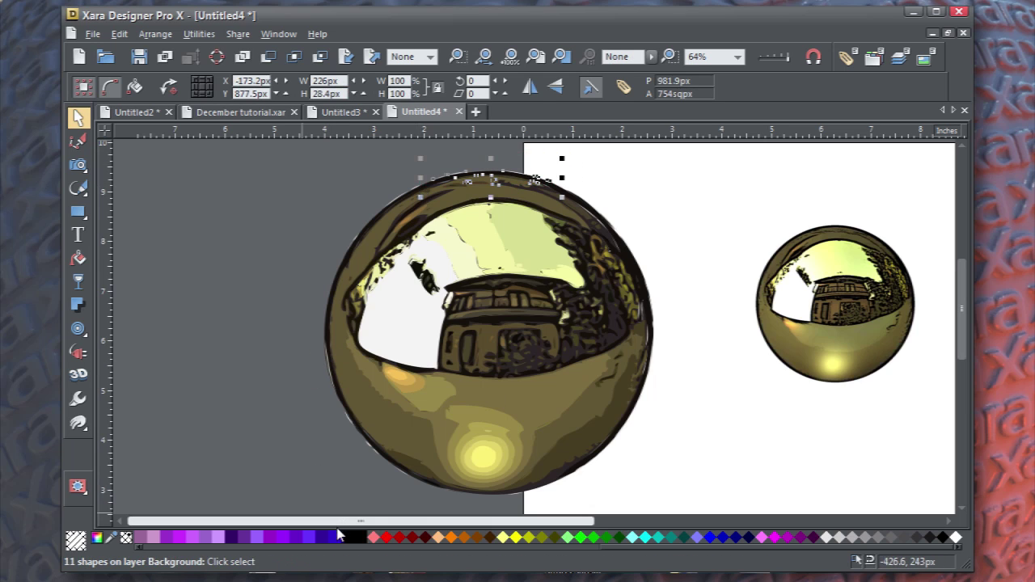
click(339, 472)
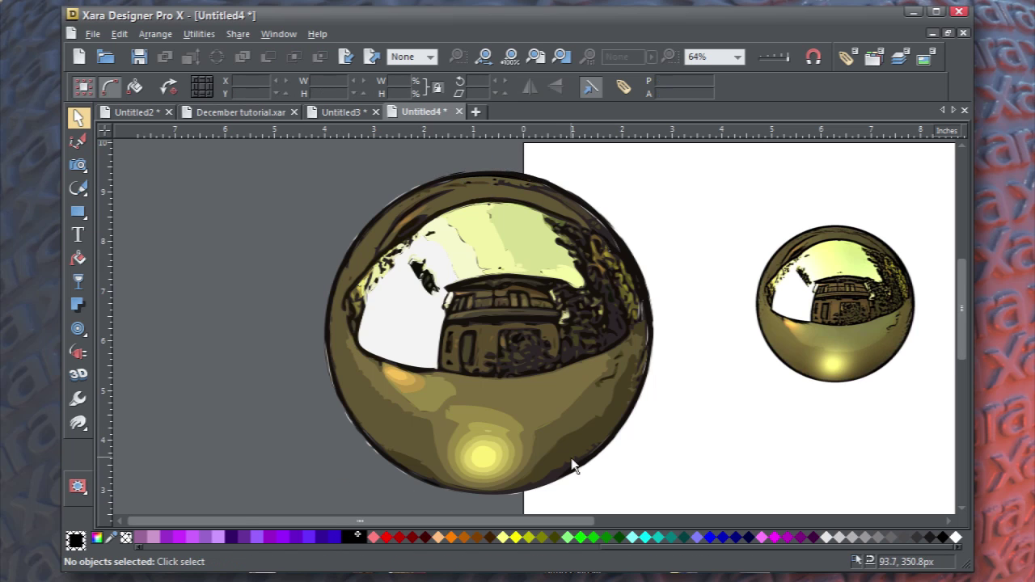
scroll(569, 463, up, 4)
Draw an ellipse at the sphere's lower left and colour it olive sampled from the sphere.
drag(537, 451, 710, 357)
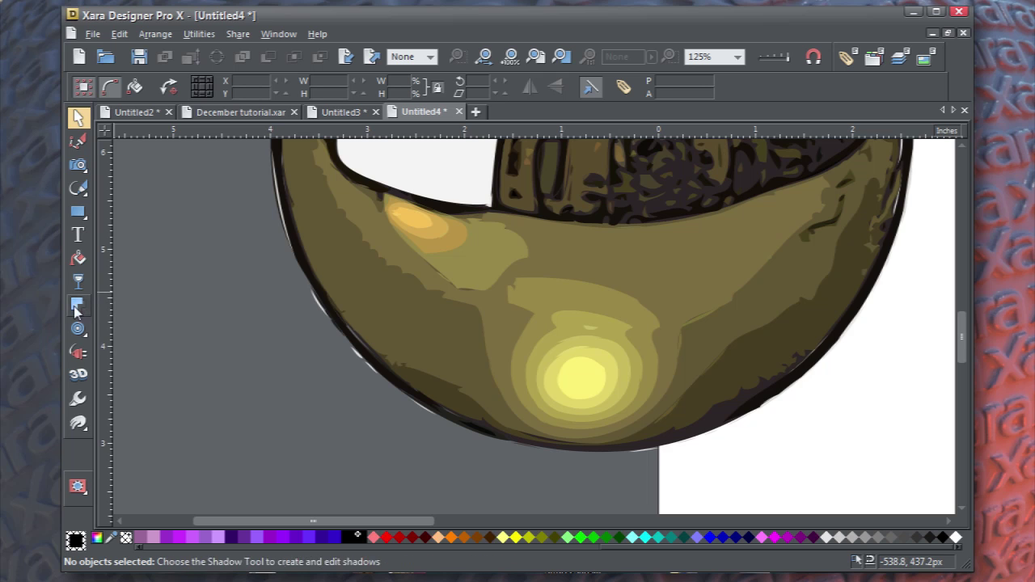
mouse_move(84, 215)
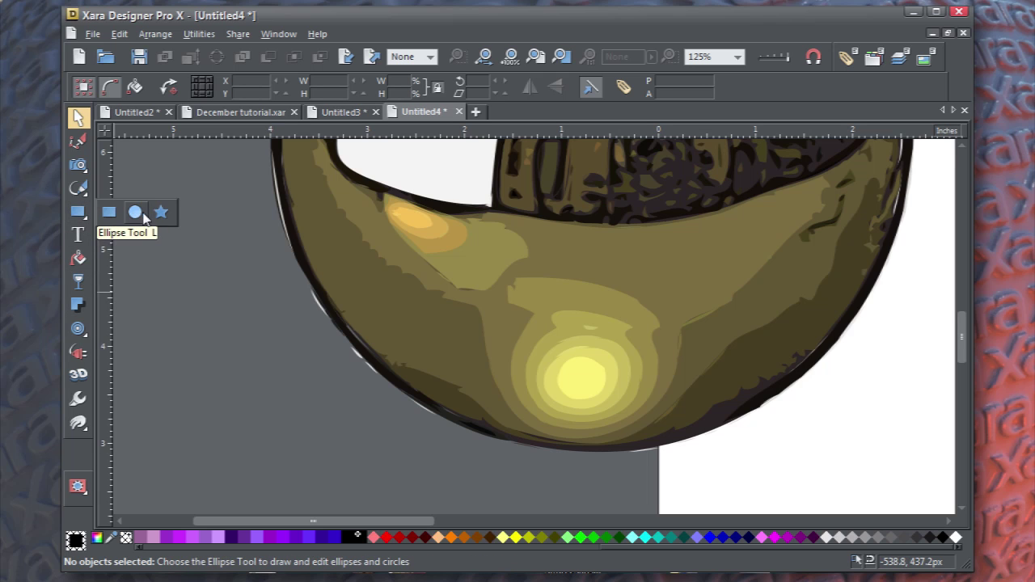
click(135, 213)
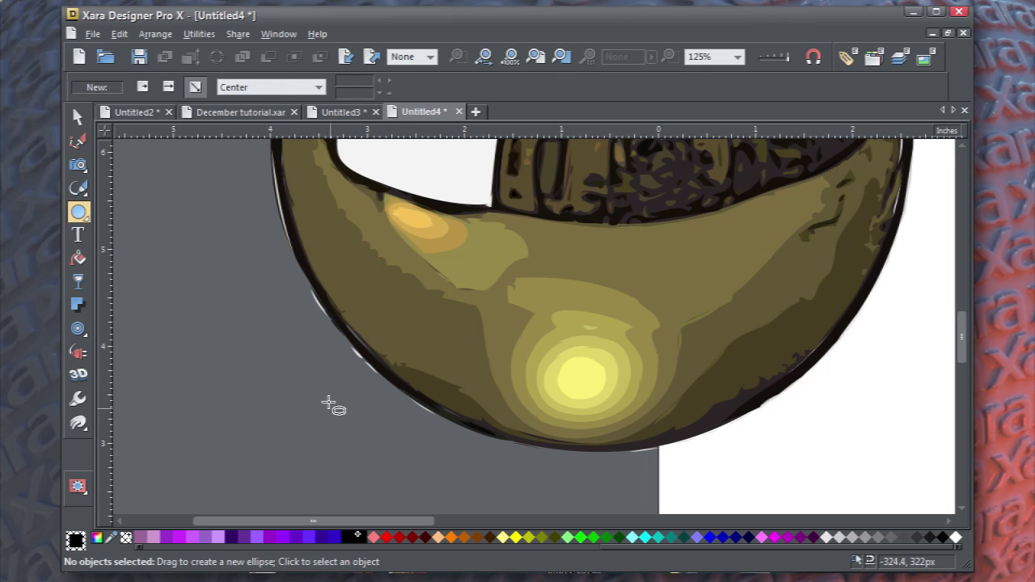
drag(304, 376, 445, 484)
drag(111, 541, 639, 343)
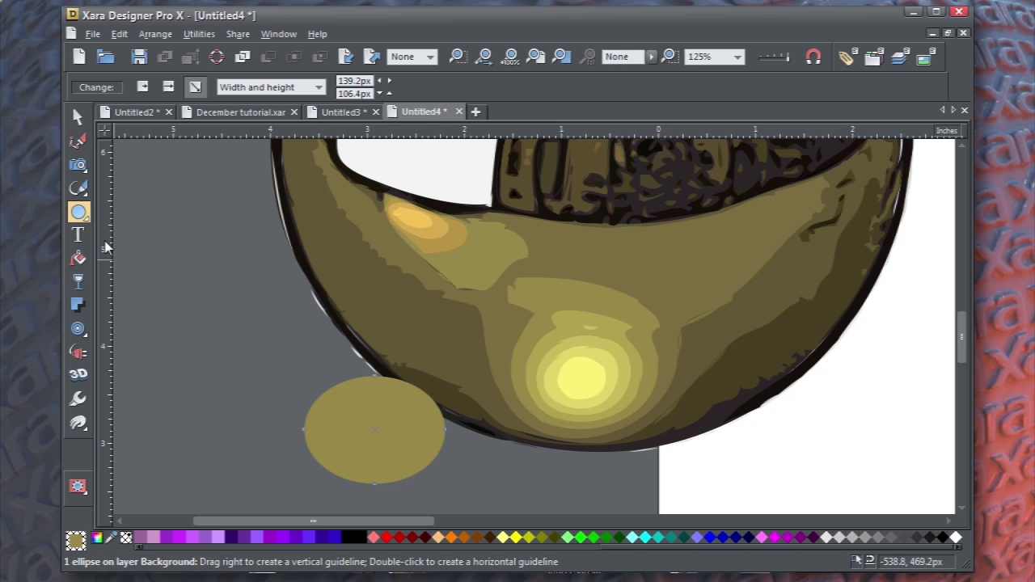
Give the ellipse an Elliptical fill with a light yellow centre, narrowed and shortened.
click(79, 258)
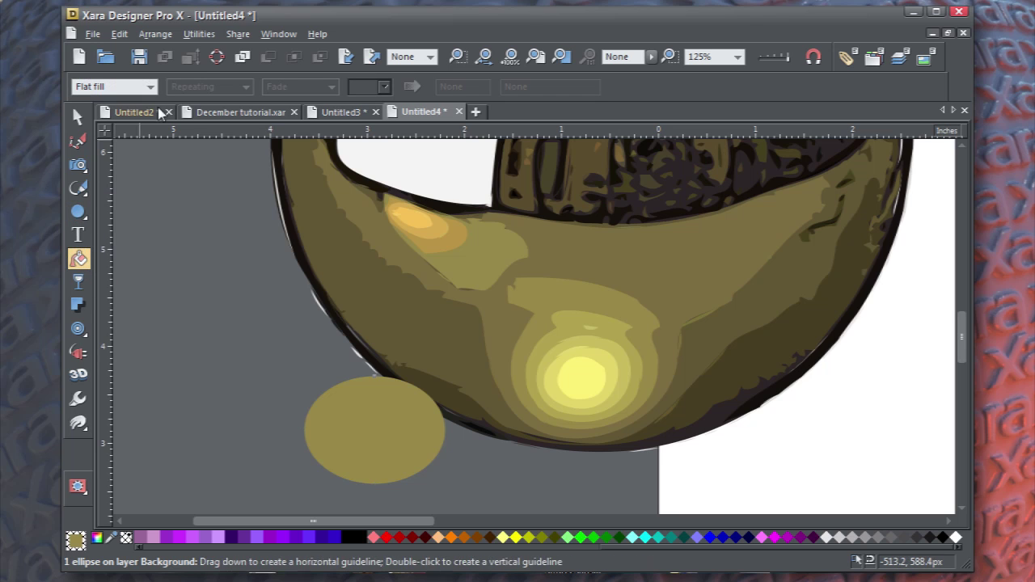
click(153, 86)
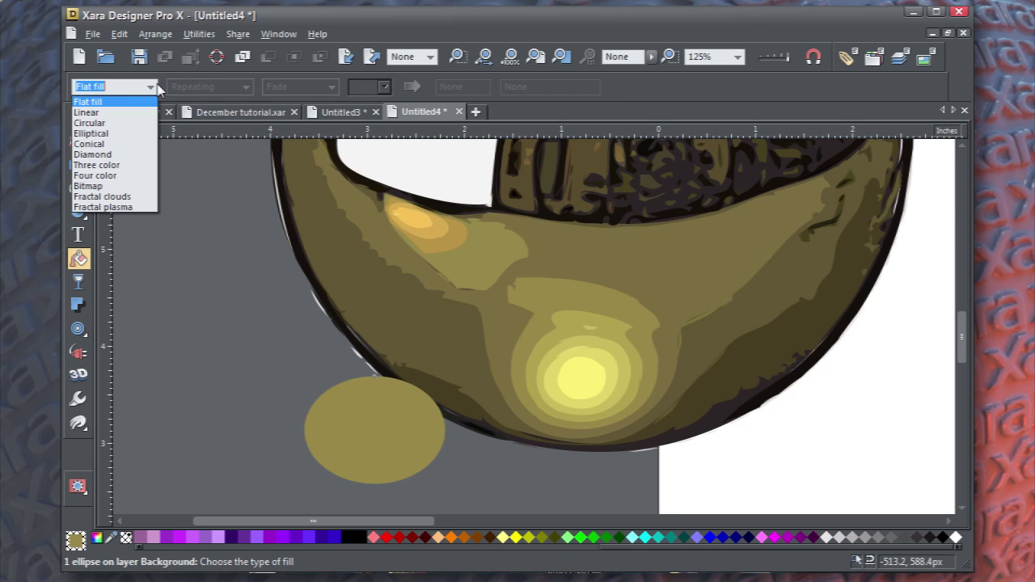
click(132, 133)
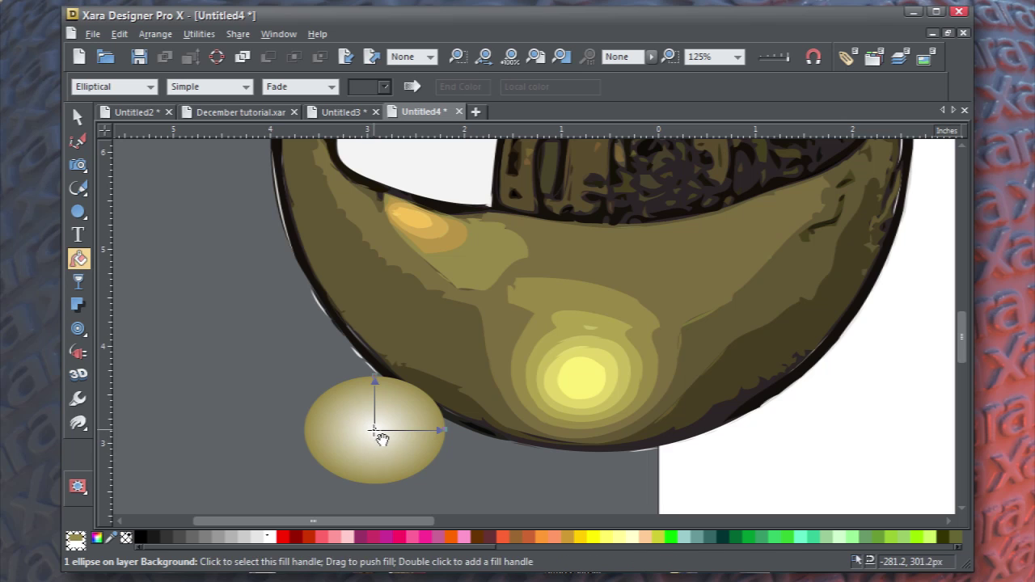
click(374, 430)
drag(97, 537, 596, 365)
drag(447, 434, 433, 430)
drag(377, 381, 377, 395)
click(78, 118)
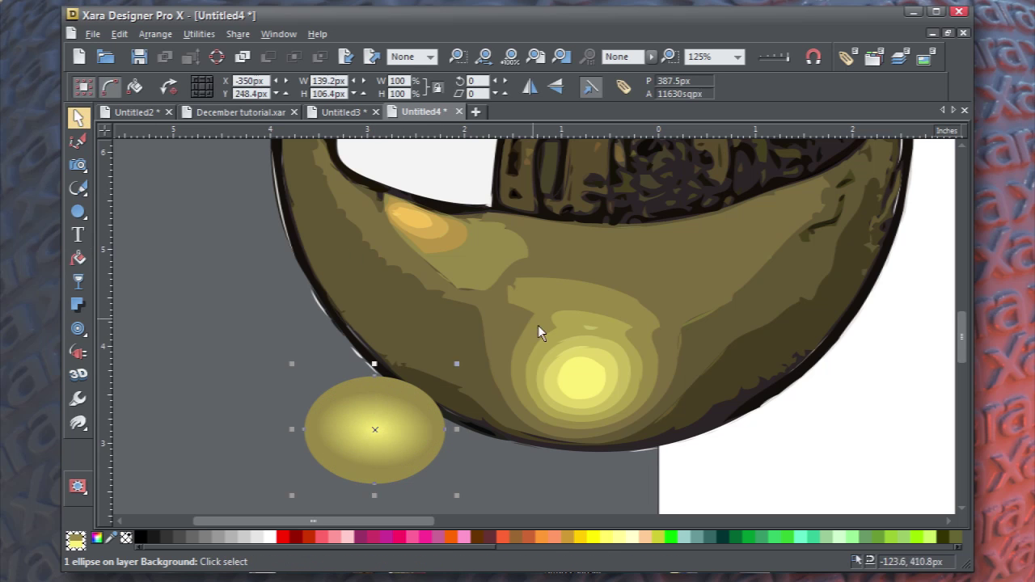
Remove the layered bright highlight shapes inside the sphere.
click(581, 371)
key(Escape)
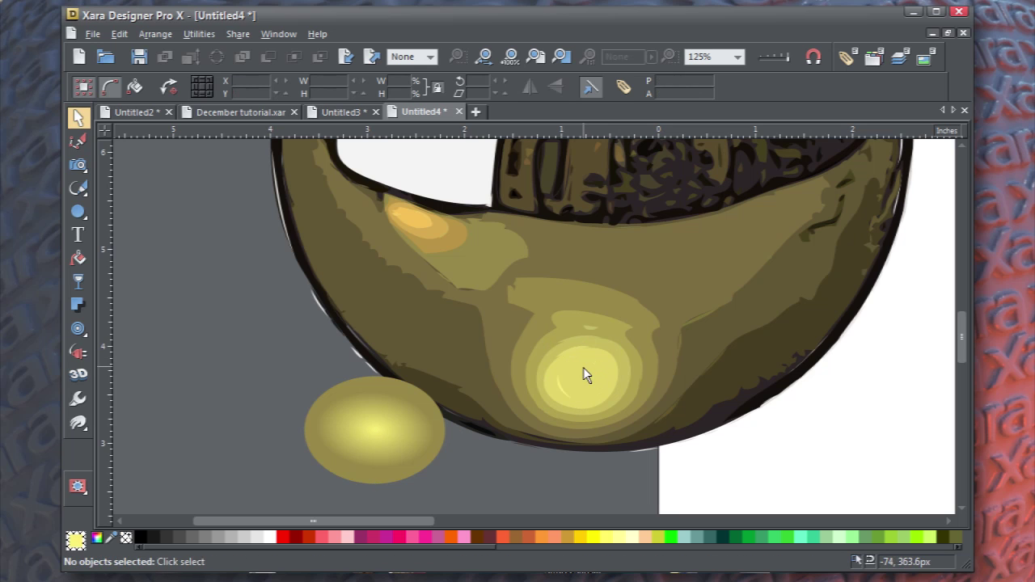
key(ctrl+z)
click(589, 344)
key(Escape)
key(ctrl+z)
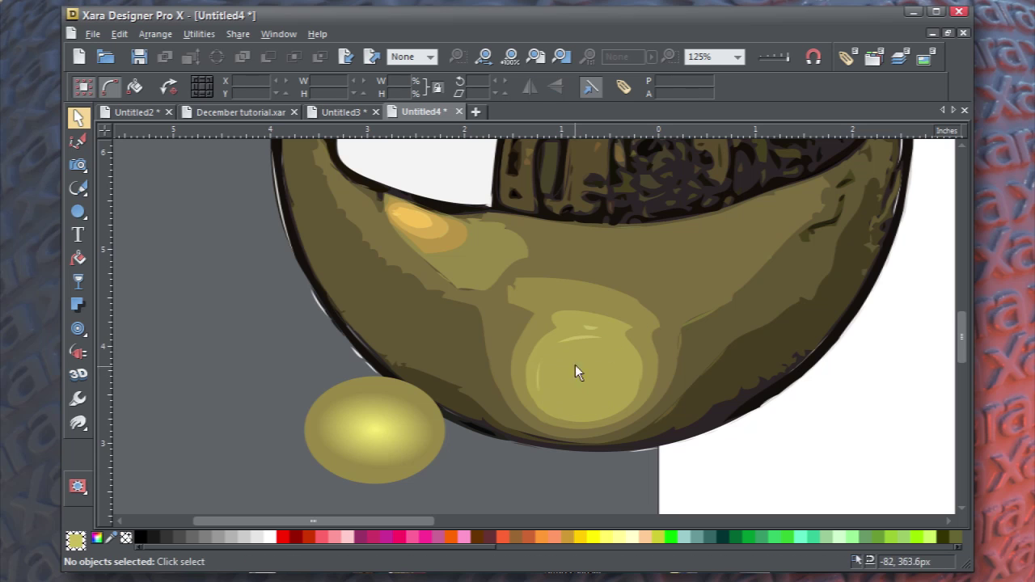
key(ctrl+z)
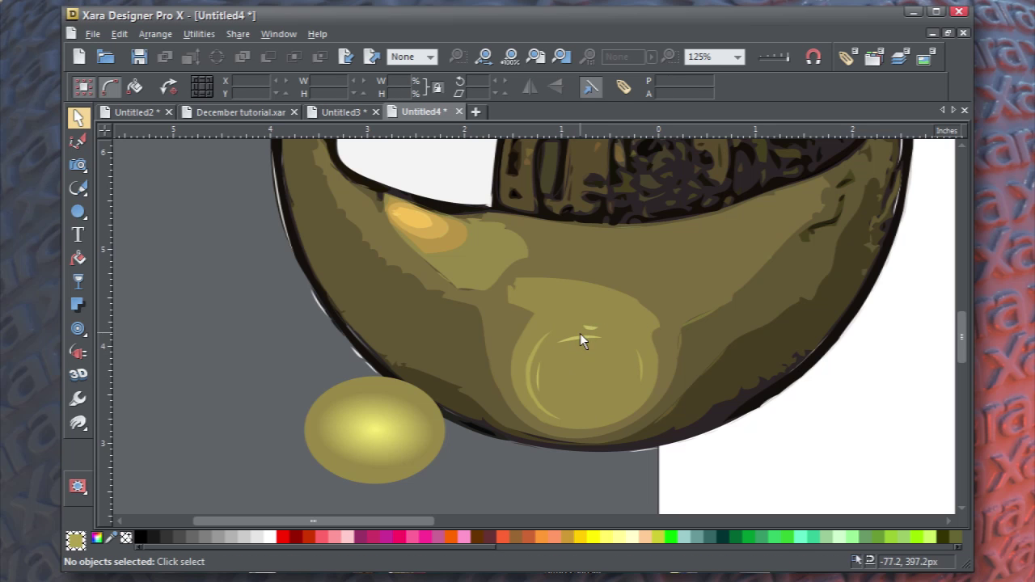
key(ctrl+z)
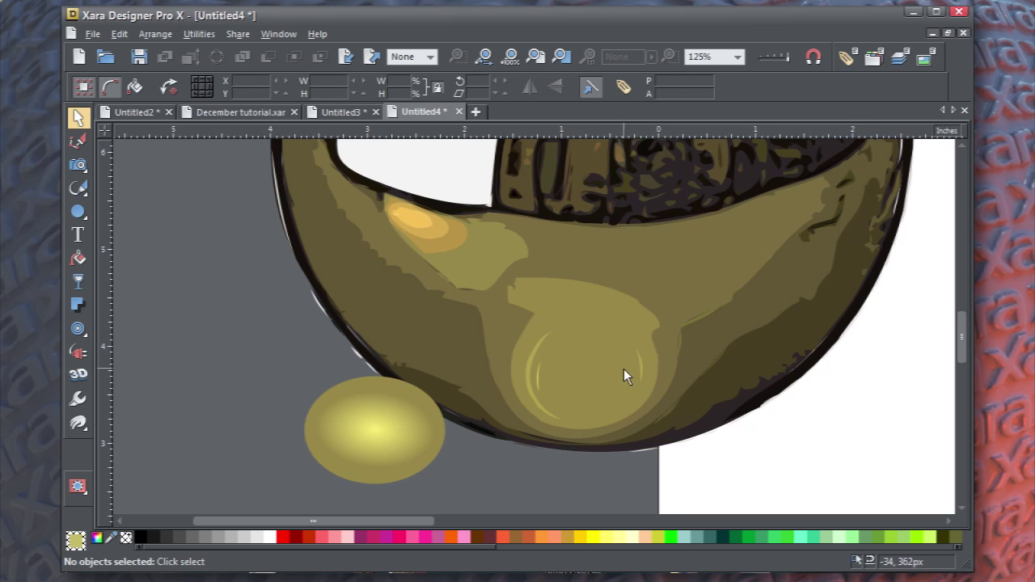
Remove the small light streak and move the yellow ellipse onto the highlight area.
click(538, 374)
key(Escape)
drag(356, 435, 565, 379)
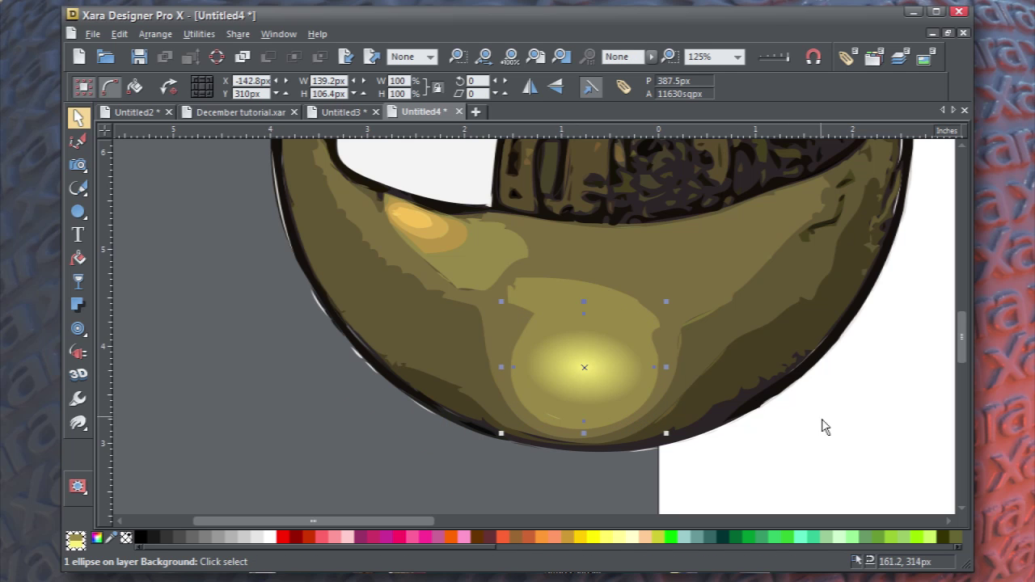
scroll(817, 433, down, 3)
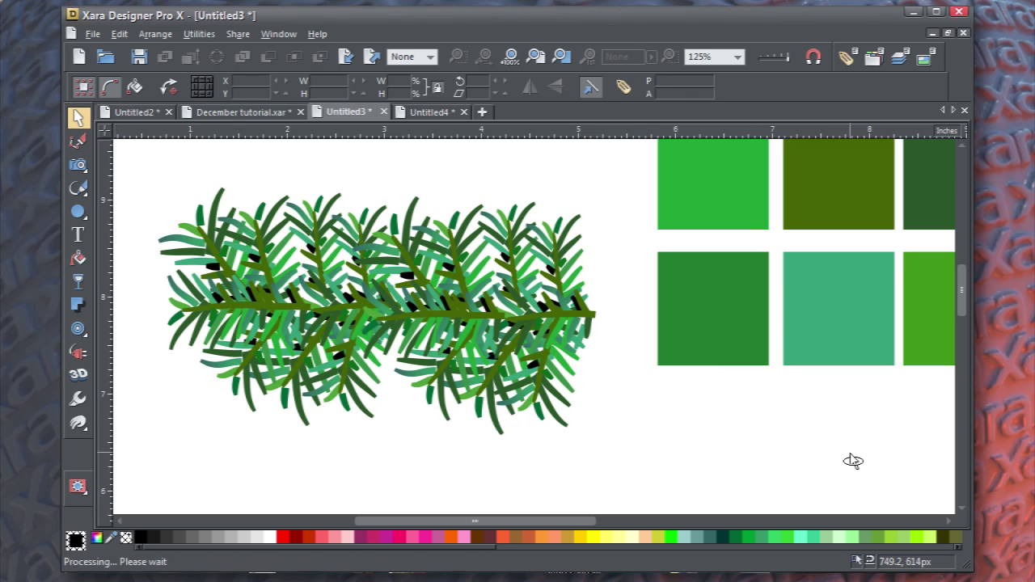
Paste the gold bauble and a slightly enlarged pine cone onto the pine branch.
key(ctrl+v)
click(912, 512)
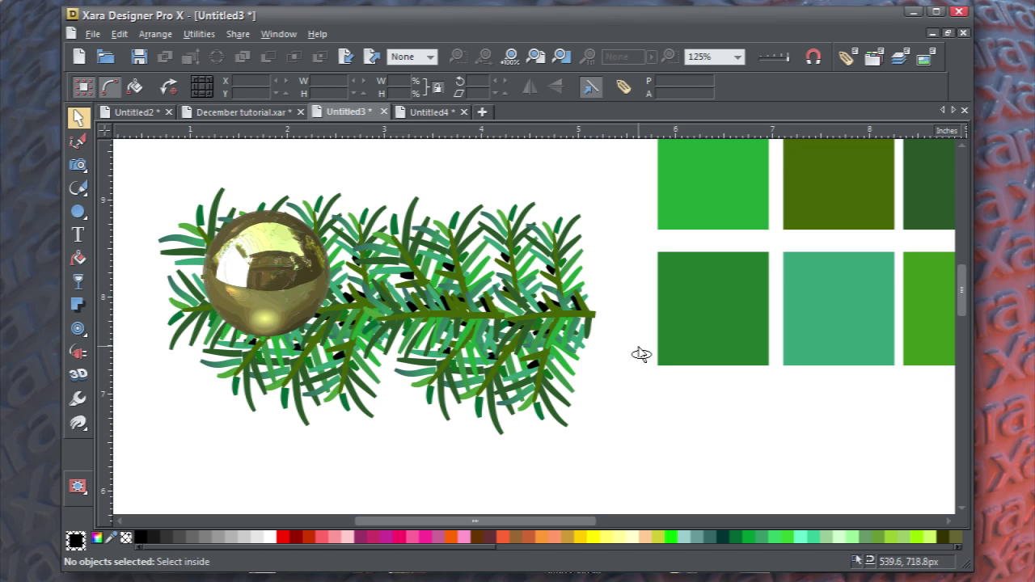
key(ctrl+v)
drag(548, 308, 560, 334)
drag(596, 272, 613, 249)
click(687, 429)
click(579, 349)
click(653, 401)
Delete the green swatch rectangles and group the branch, bauble and cone.
scroll(652, 401, down, 2)
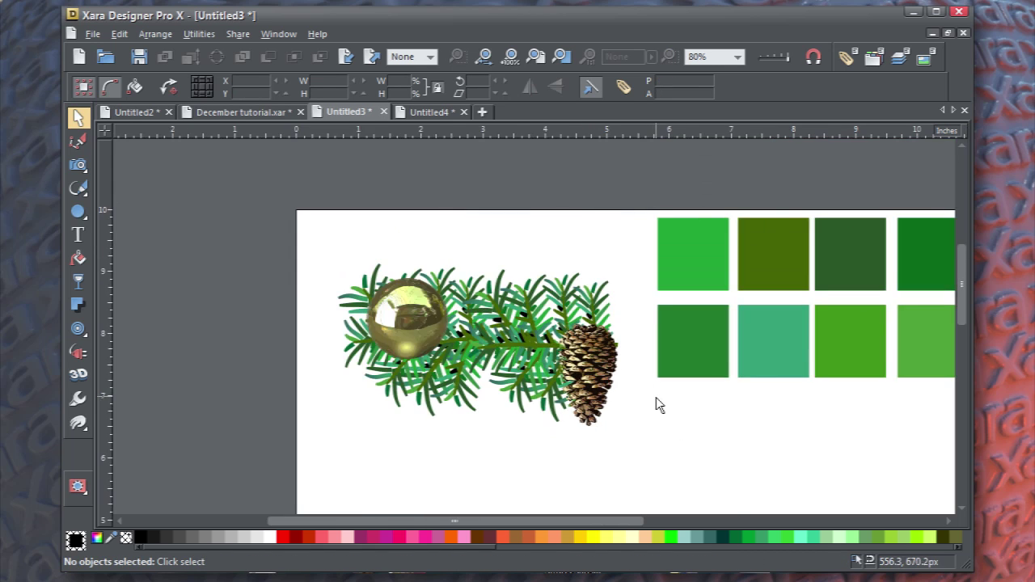
scroll(656, 397, down, 1)
drag(929, 218, 629, 427)
key(Delete)
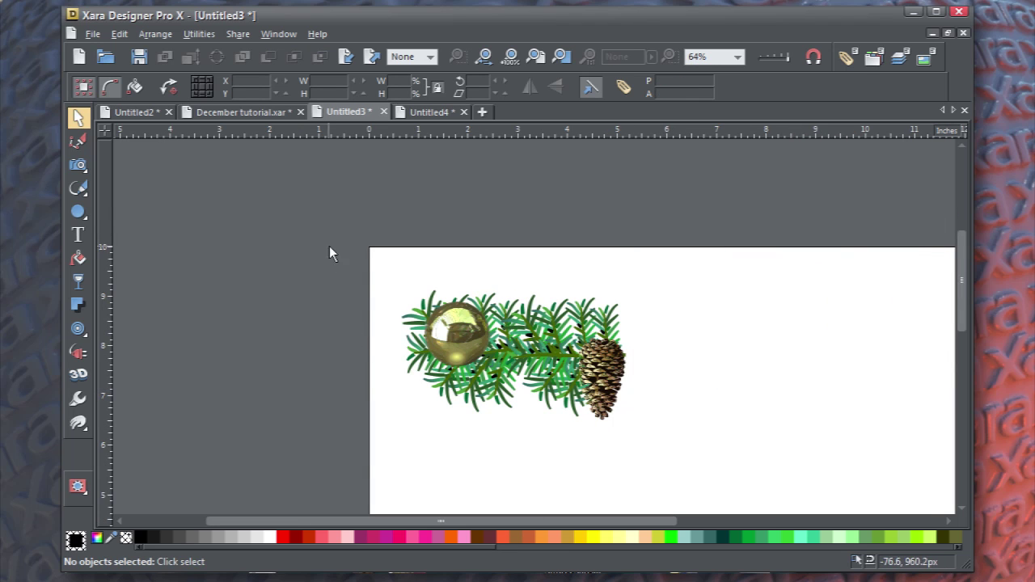
drag(341, 246, 670, 463)
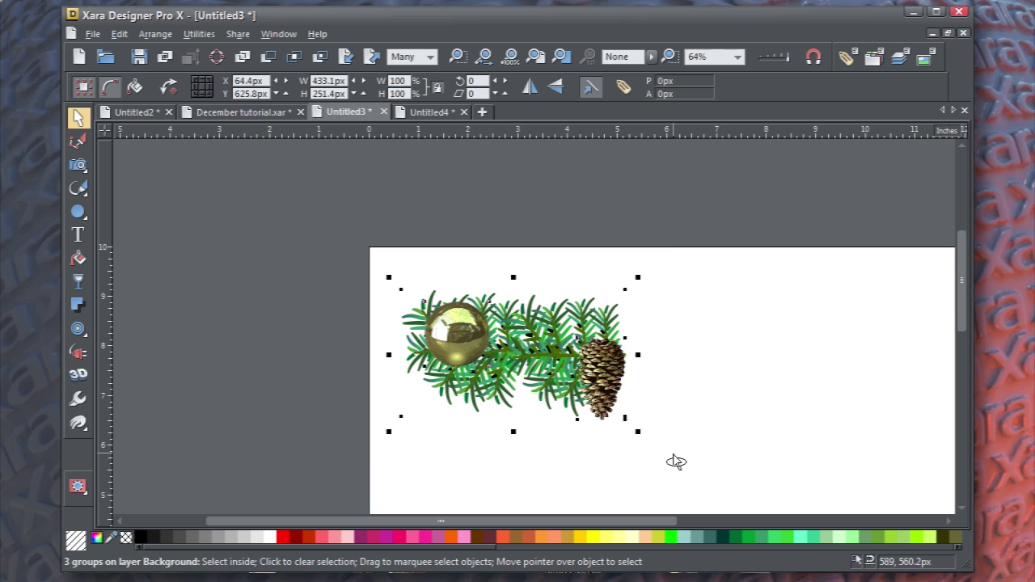
key(ctrl+g)
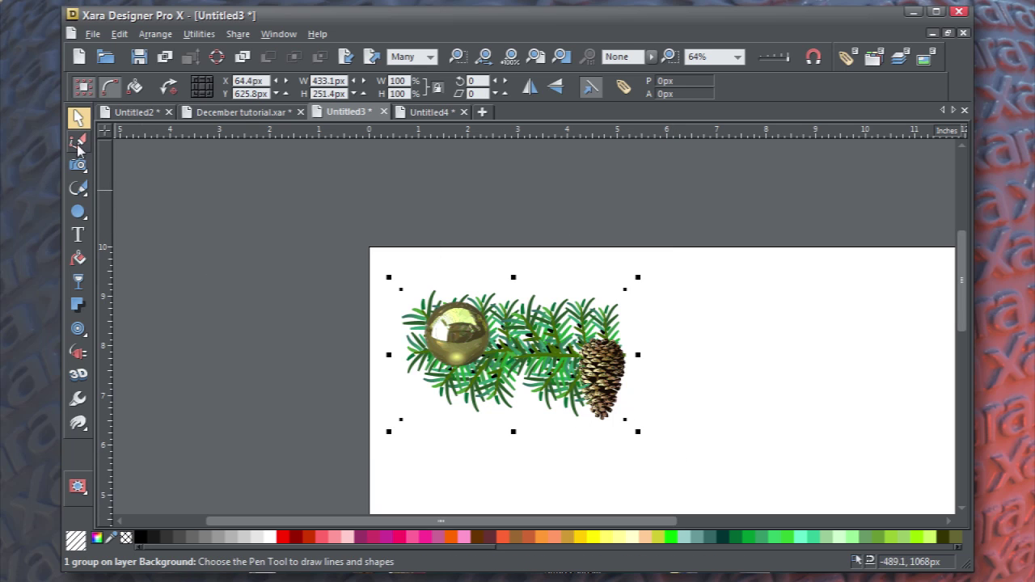
Create a new brush named 'A garland brush' from the grouped branch, bauble and cone.
click(80, 188)
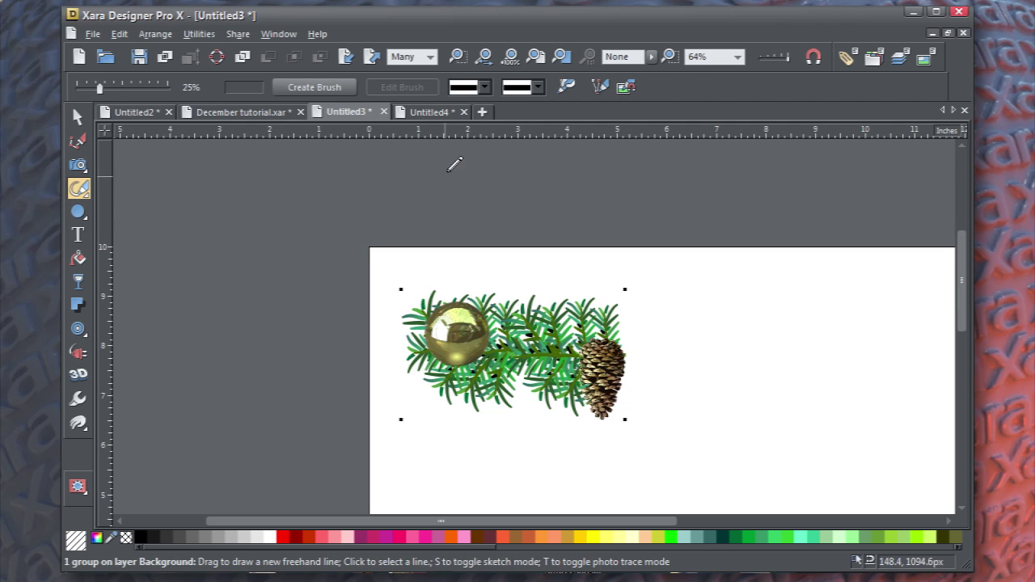
click(333, 90)
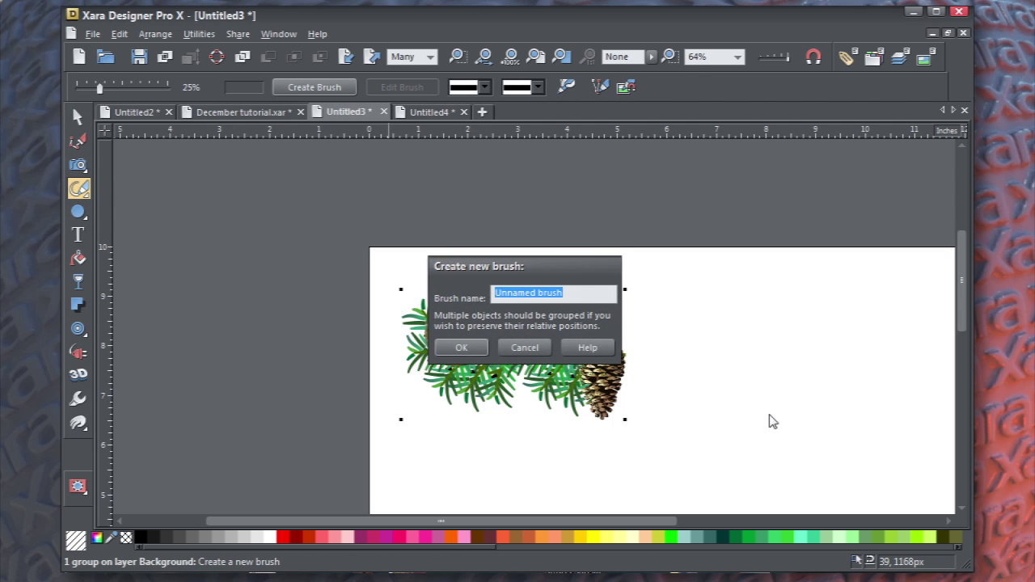
text(A garla)
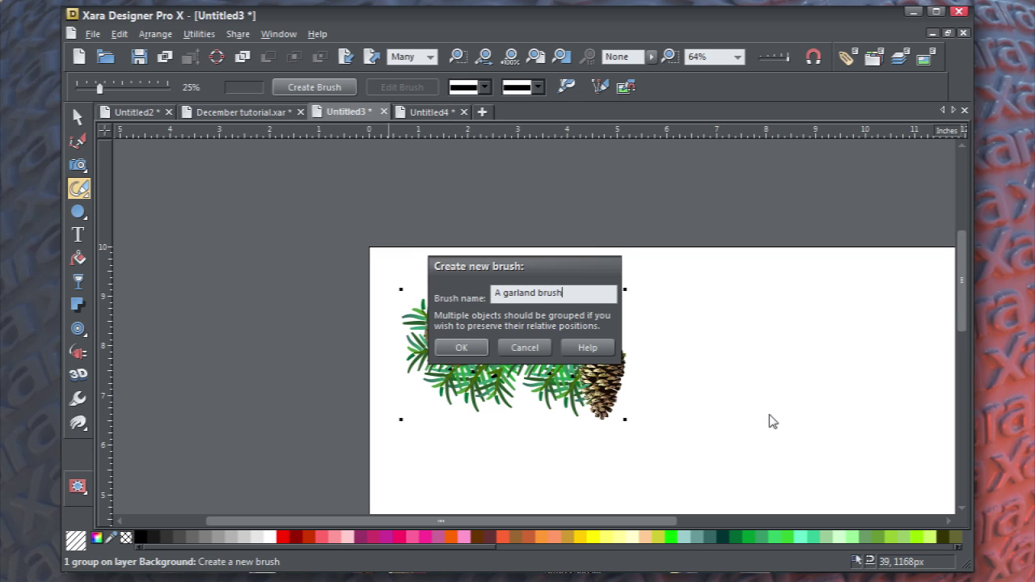
click(459, 348)
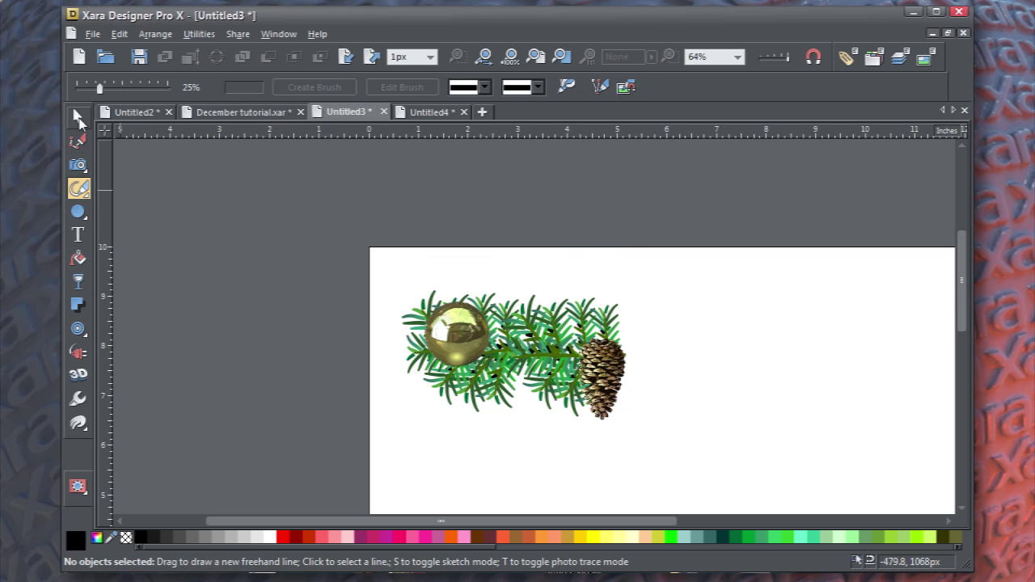
Move the pine-branch artwork off the page to the left pasteboard.
key(F2)
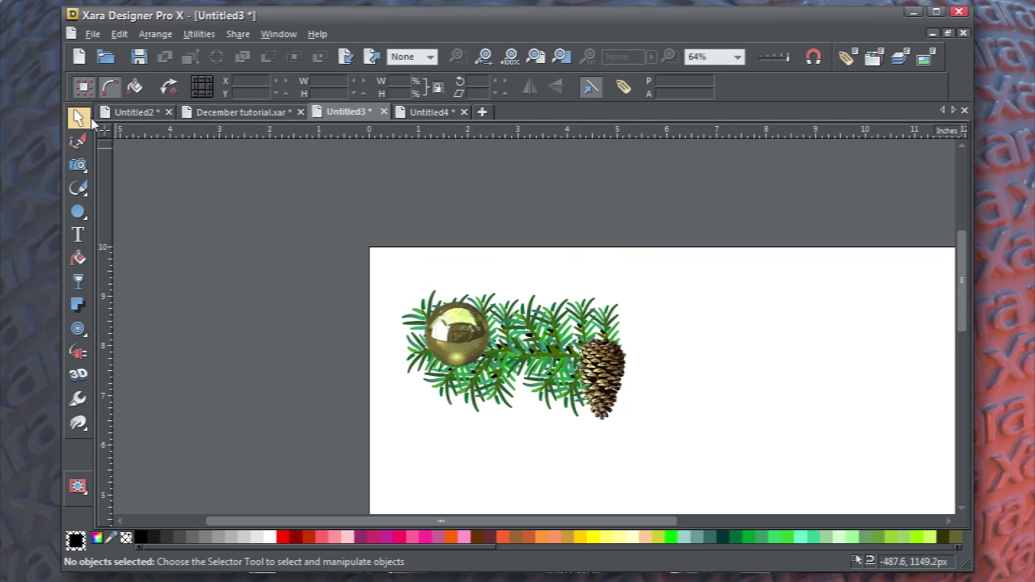
drag(608, 373, 333, 318)
click(432, 245)
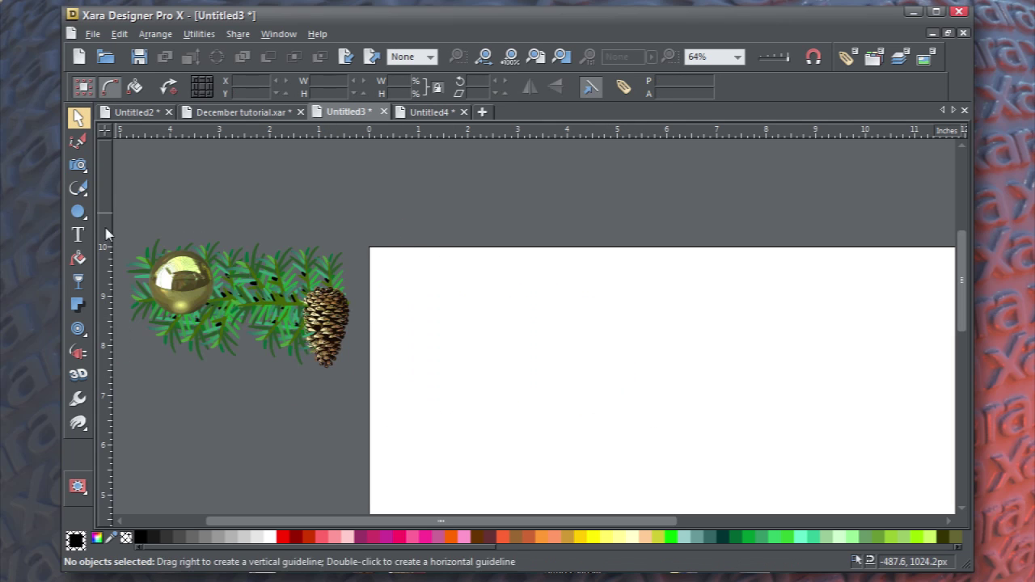
Draw a wavy garland across the page with 'A garland brush' at 96px width.
click(79, 188)
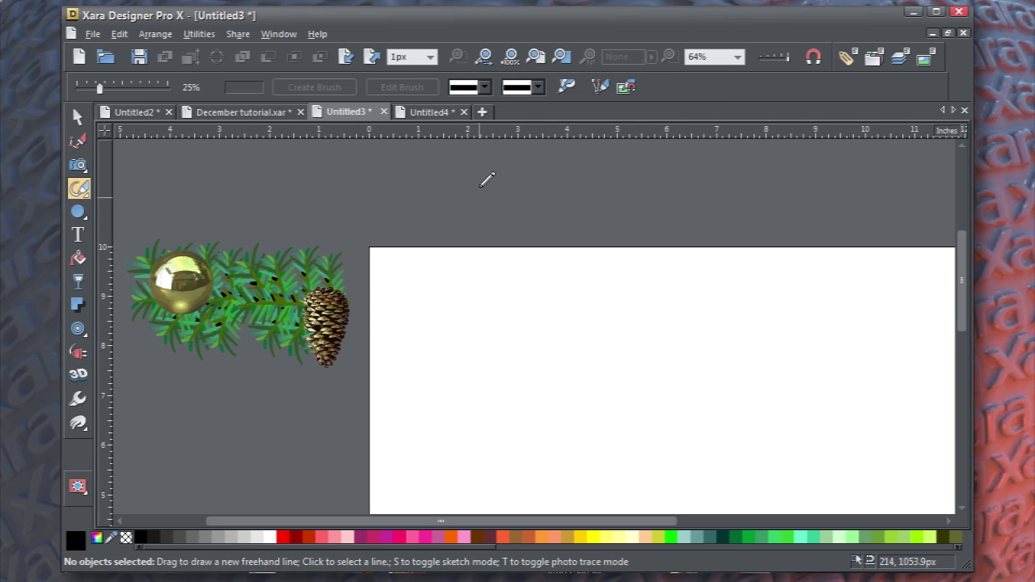
click(485, 85)
click(527, 120)
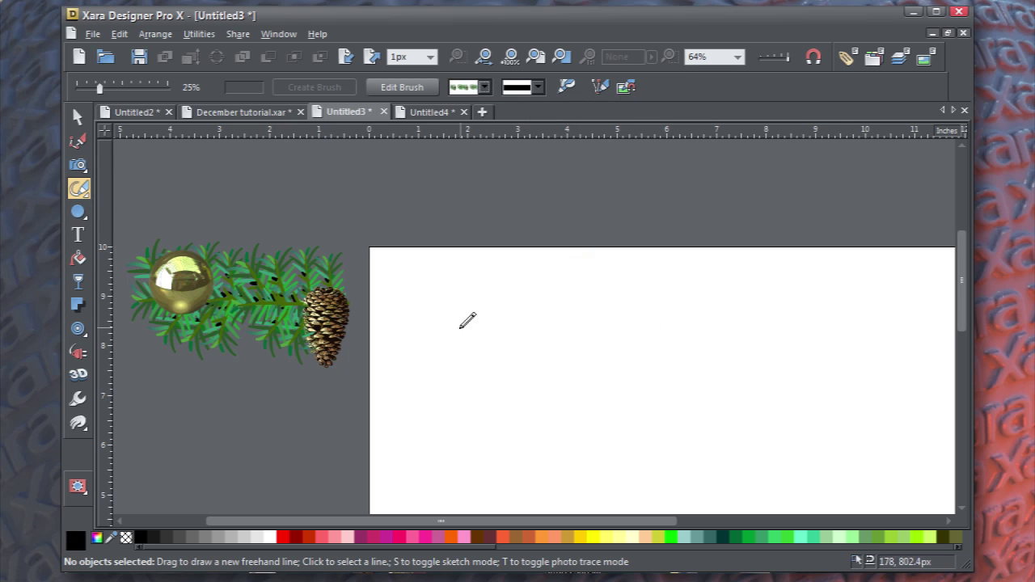
drag(432, 239, 482, 396)
drag(610, 368, 764, 331)
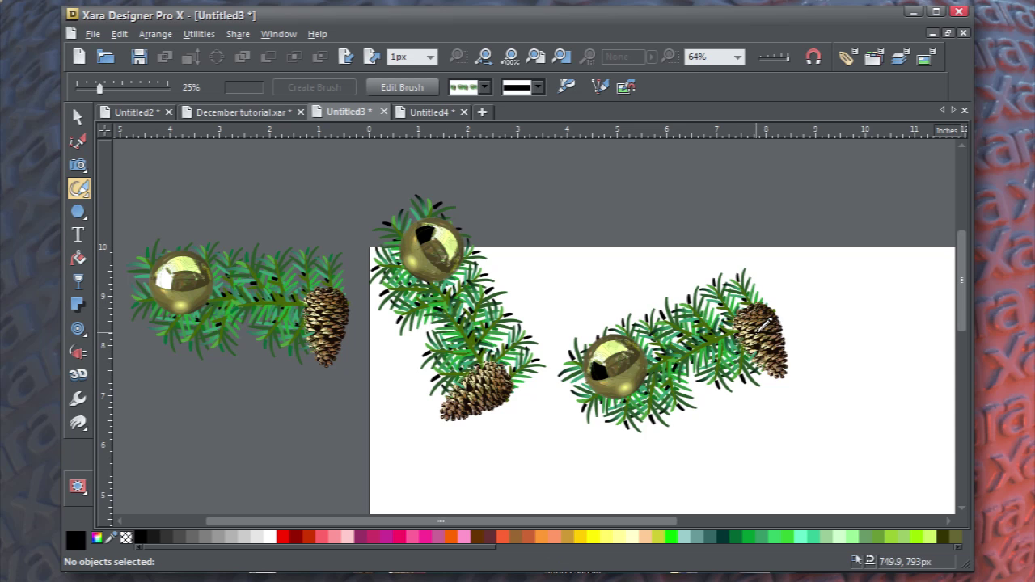
drag(888, 281, 777, 328)
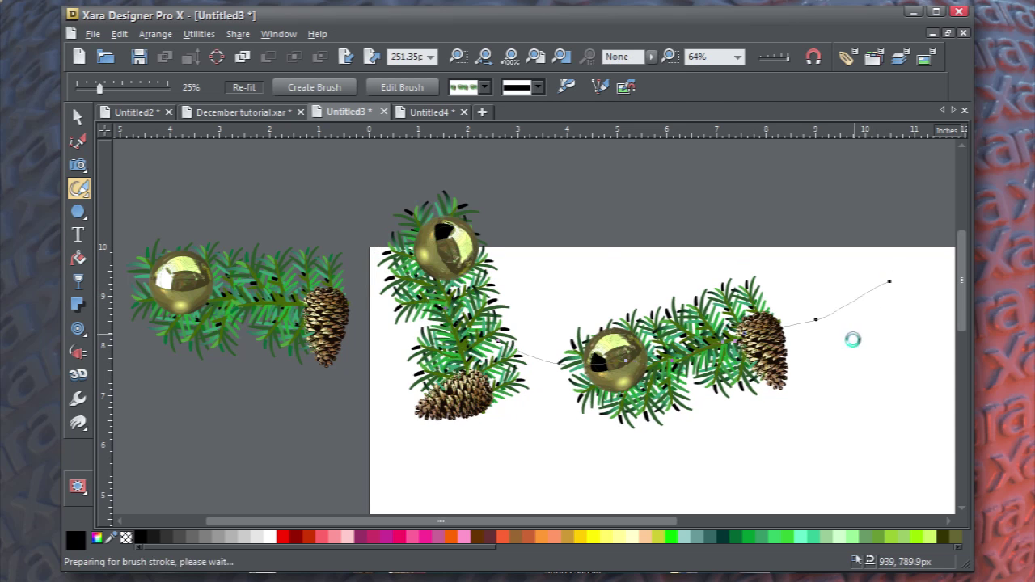
click(431, 56)
click(431, 198)
key(1)
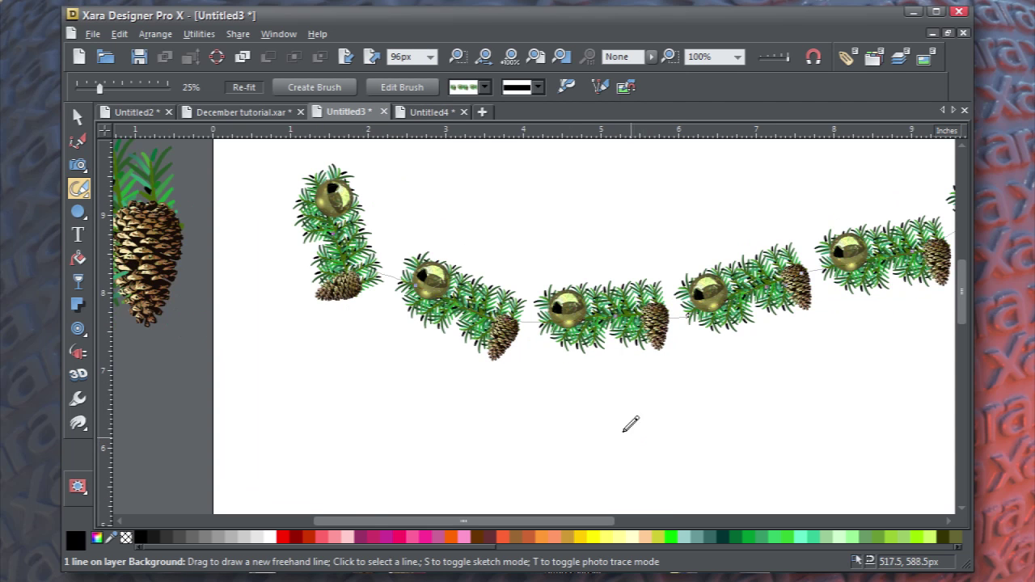
Edit the garland brush: lower spacing to about 79% and randomise the ornament scaling.
click(406, 91)
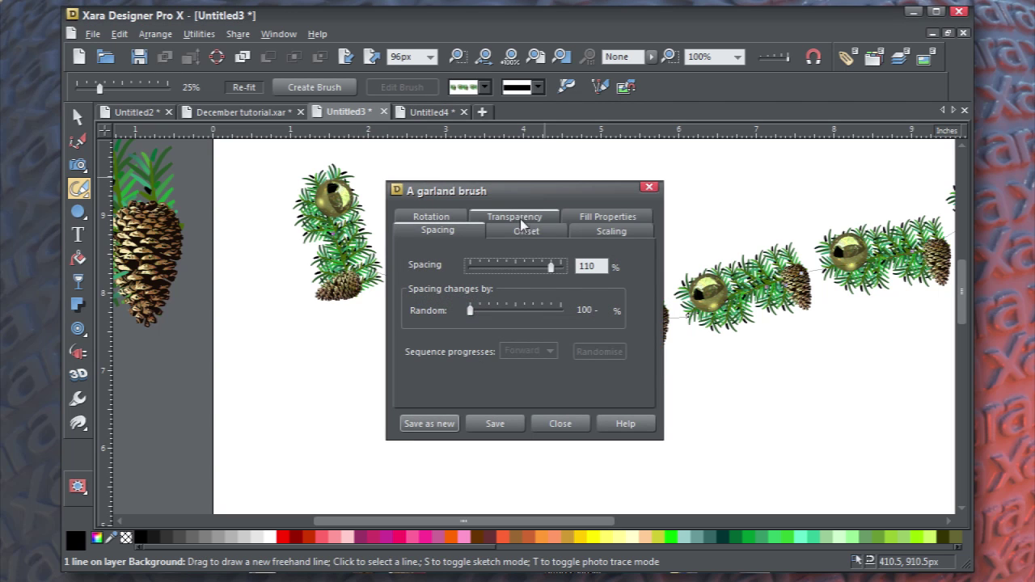
mouse_move(514, 191)
mouse_down()
mouse_move(525, 190)
mouse_move(588, 377)
mouse_up()
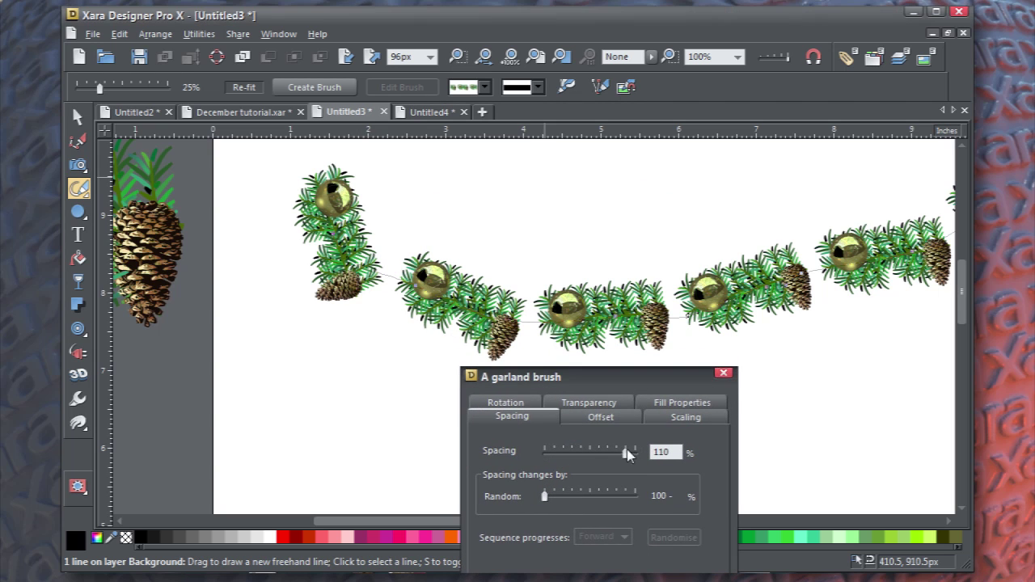
drag(628, 455, 609, 463)
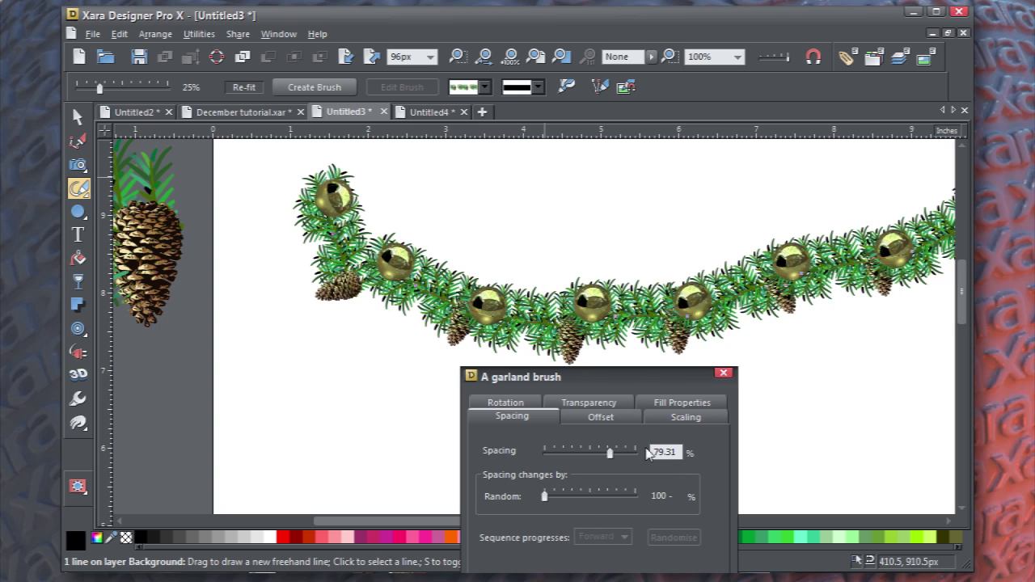
click(686, 419)
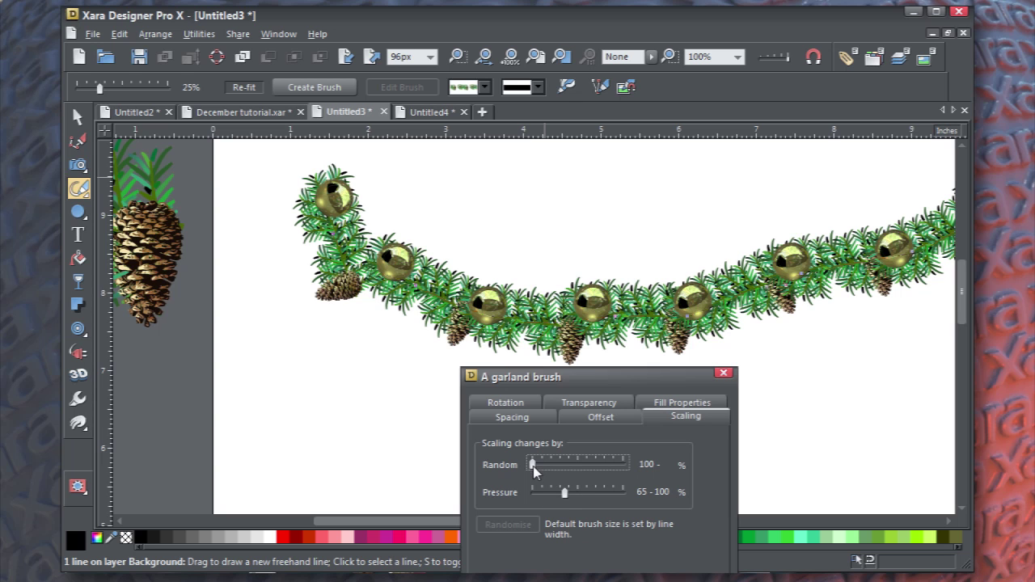
drag(533, 467, 547, 472)
click(509, 526)
click(512, 527)
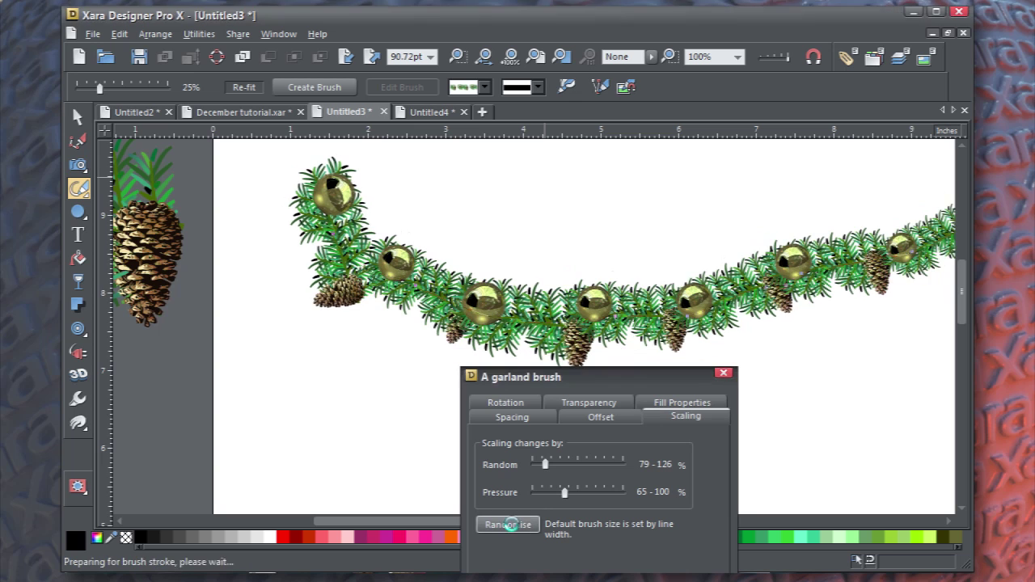
click(511, 526)
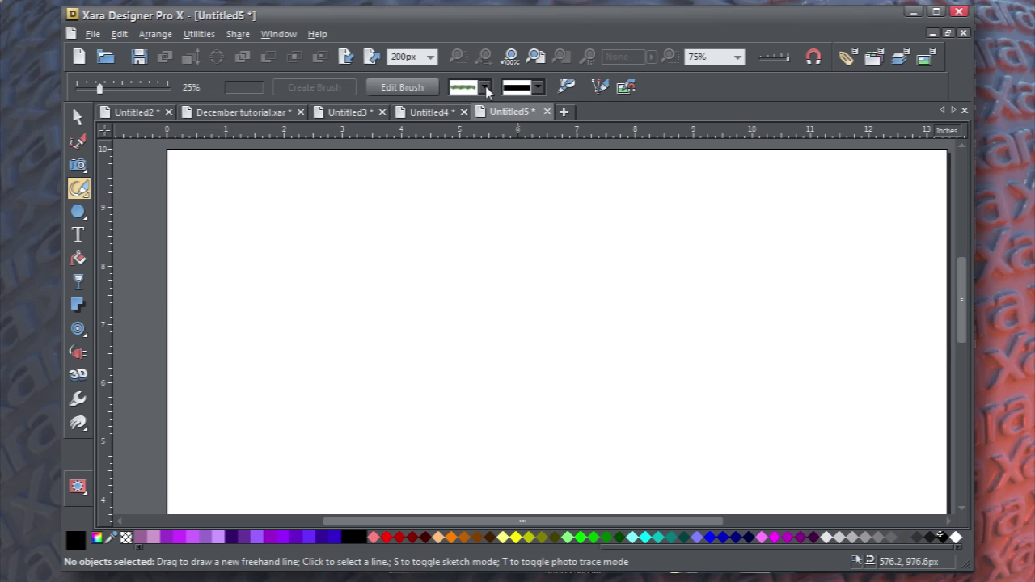
Draw a zigzag garland across the page with the garland brush, smoothed to 64%.
click(485, 87)
click(528, 119)
mouse_move(219, 264)
mouse_down()
mouse_move(275, 329)
mouse_move(515, 240)
mouse_move(656, 333)
mouse_move(834, 268)
mouse_move(852, 244)
mouse_move(896, 261)
mouse_move(950, 231)
mouse_up()
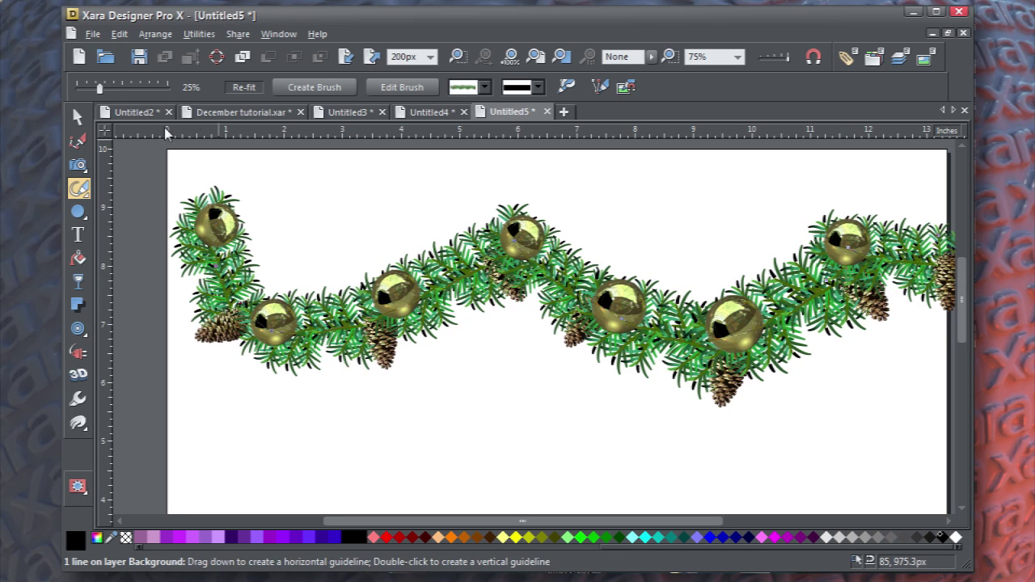
drag(100, 91, 135, 91)
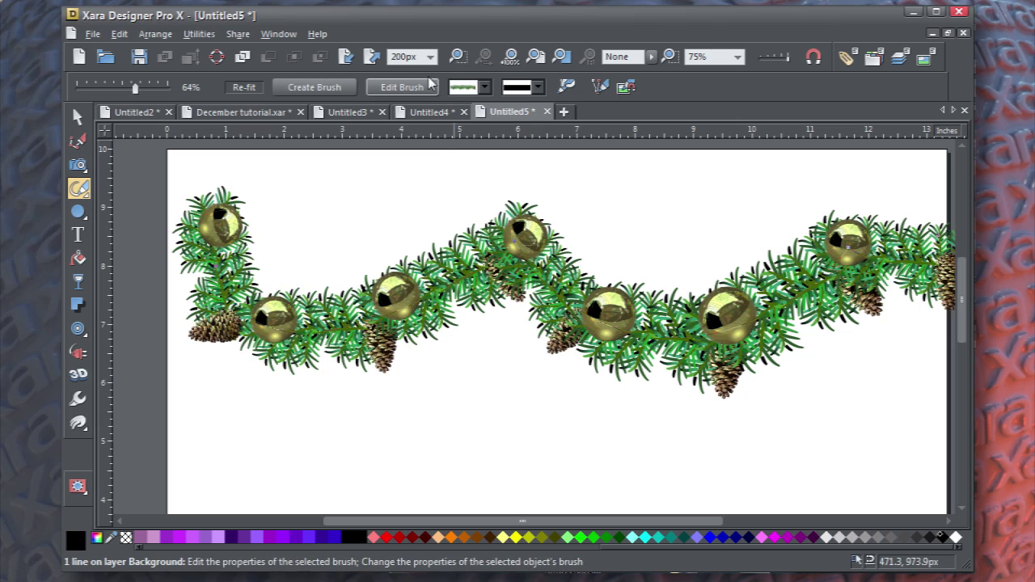
Set the garland's width to 150px and bring up the line gallery.
click(431, 56)
click(429, 60)
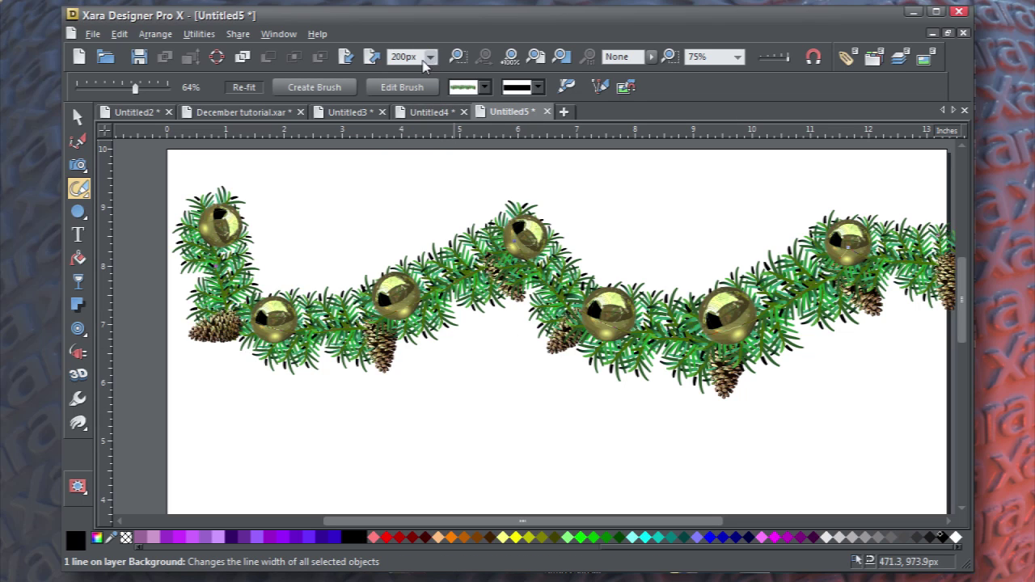
double_click(414, 57)
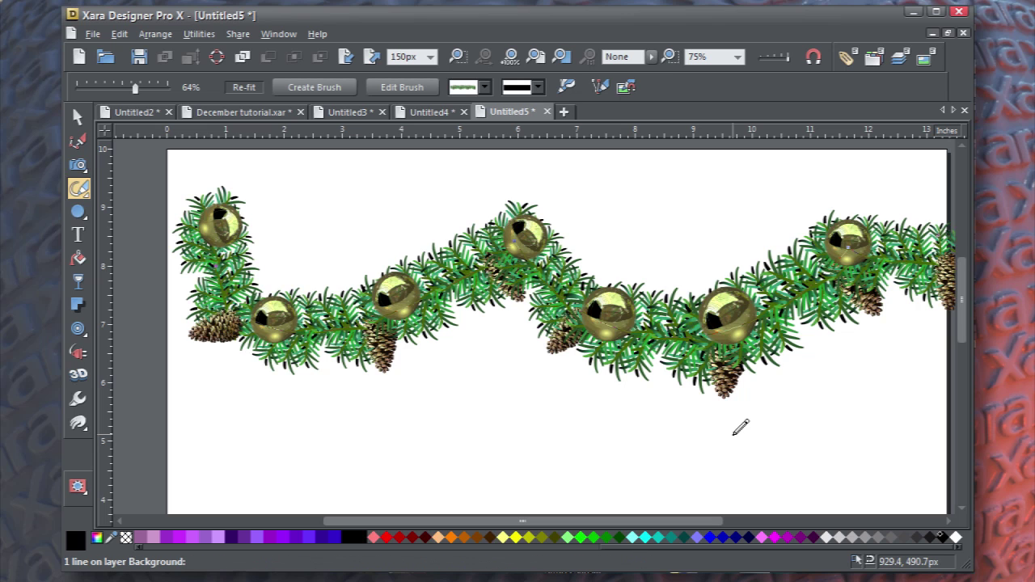
key(Return)
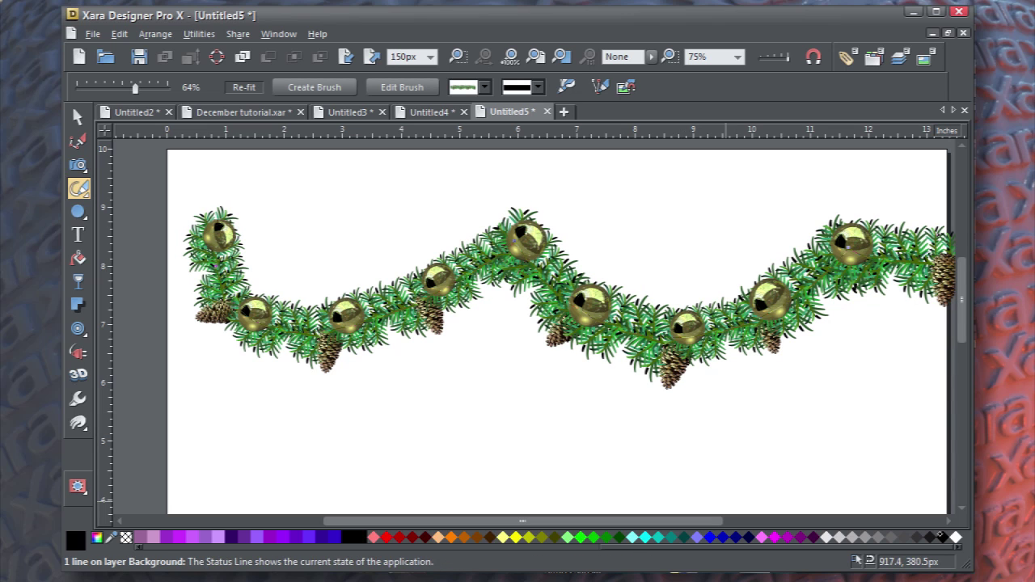
key(F2)
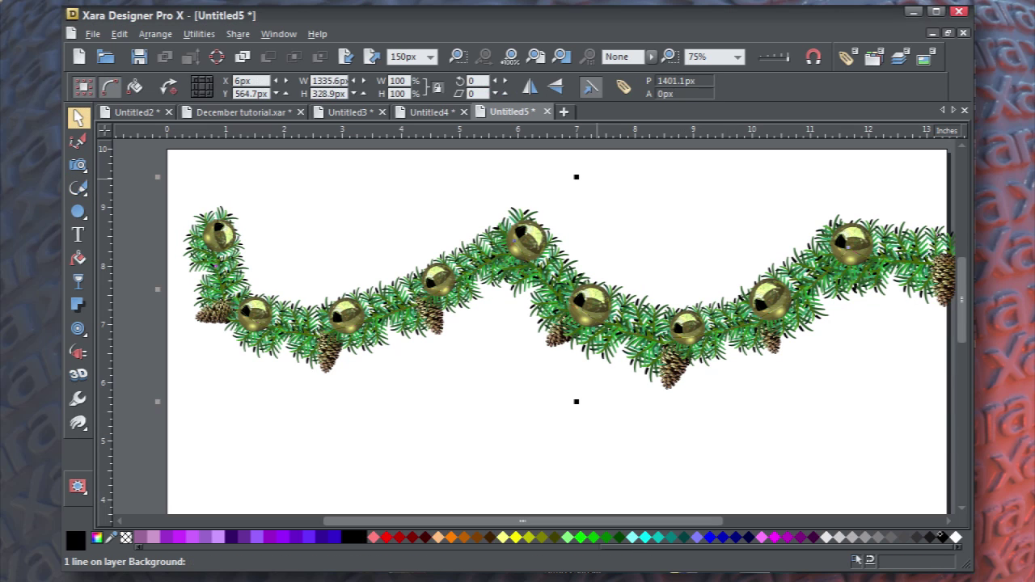
drag(512, 112, 678, 207)
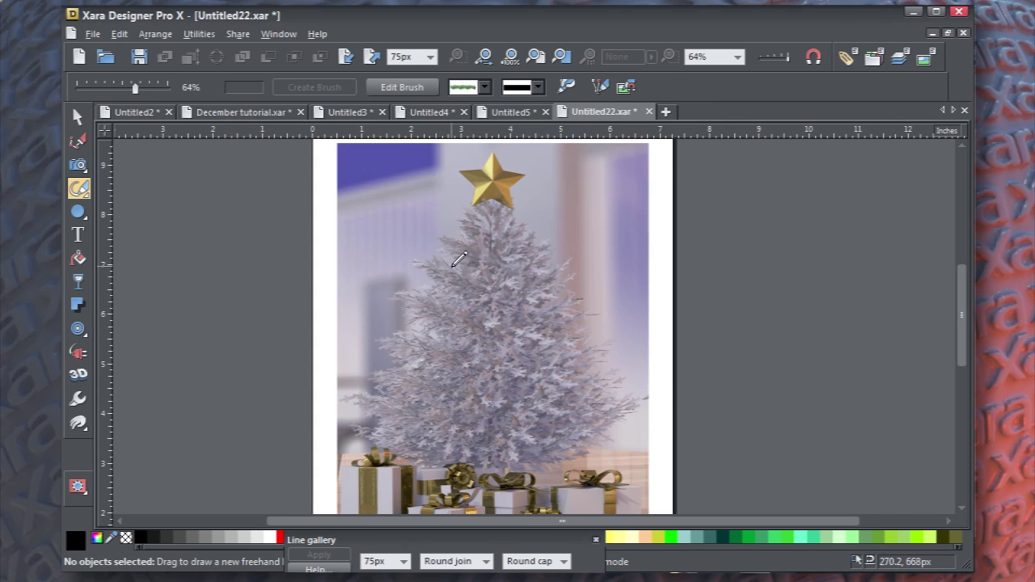
Draw three zigzag garland strokes across the upper, middle and lower tree, then zoom in.
mouse_move(443, 257)
mouse_down()
mouse_move(490, 292)
mouse_move(538, 269)
mouse_up()
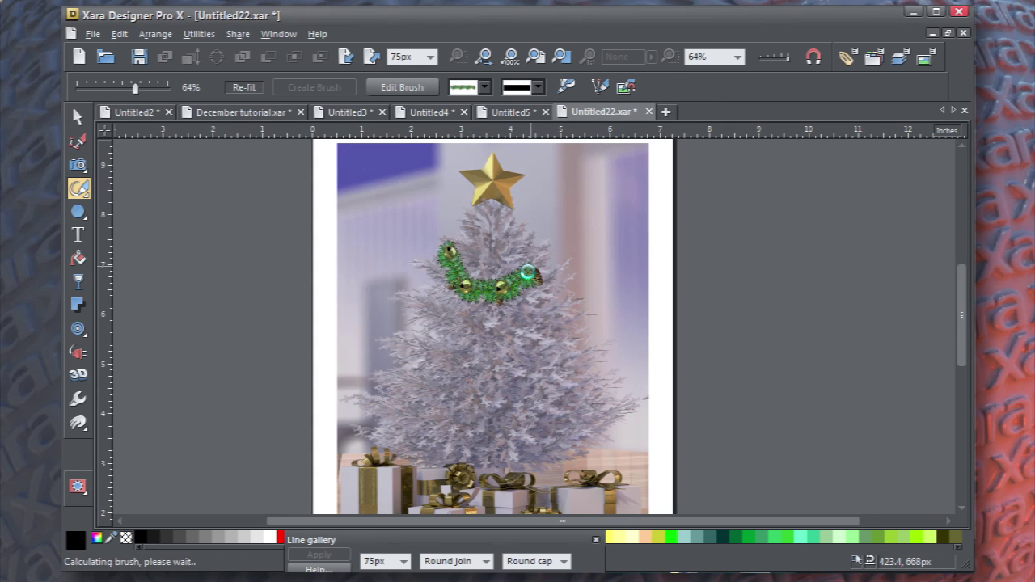
mouse_move(409, 290)
mouse_down()
mouse_move(476, 315)
mouse_move(522, 364)
mouse_move(559, 340)
mouse_move(556, 373)
mouse_up()
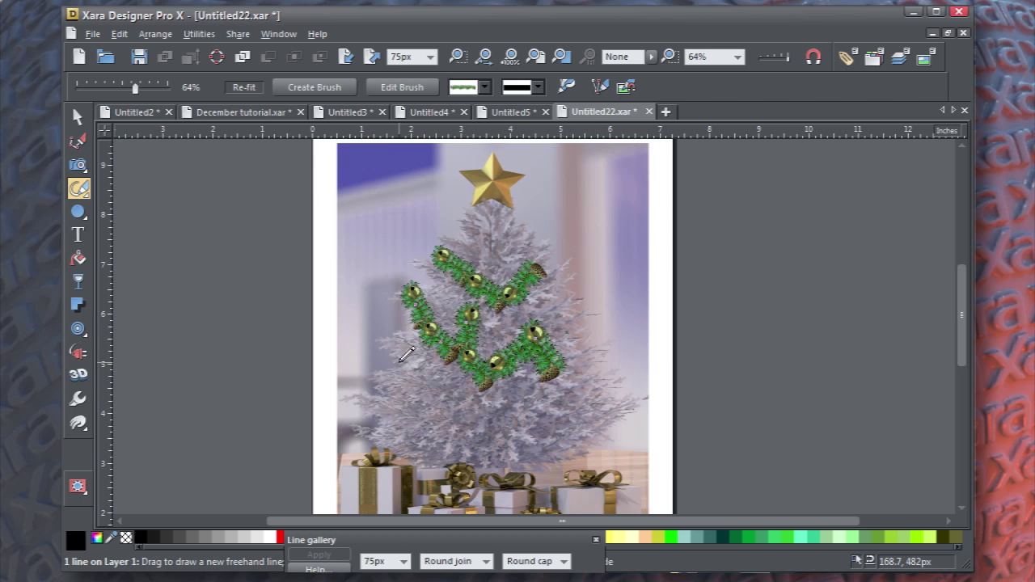
click(414, 412)
mouse_move(414, 412)
mouse_down()
mouse_move(469, 414)
mouse_move(486, 427)
mouse_move(553, 427)
mouse_move(603, 348)
mouse_up()
click(78, 117)
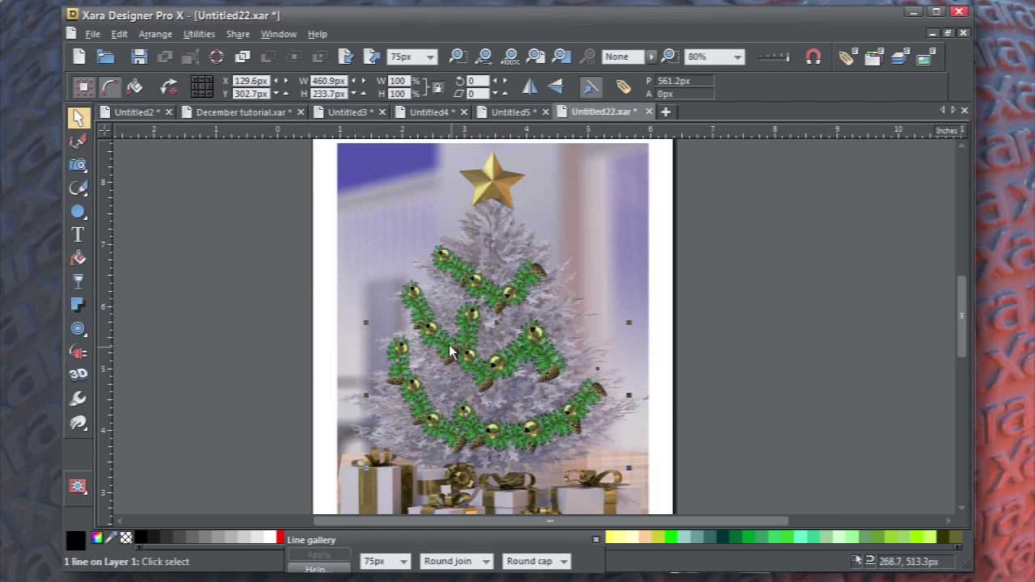
key(KP_Add)
key(KP_Add)
click(813, 353)
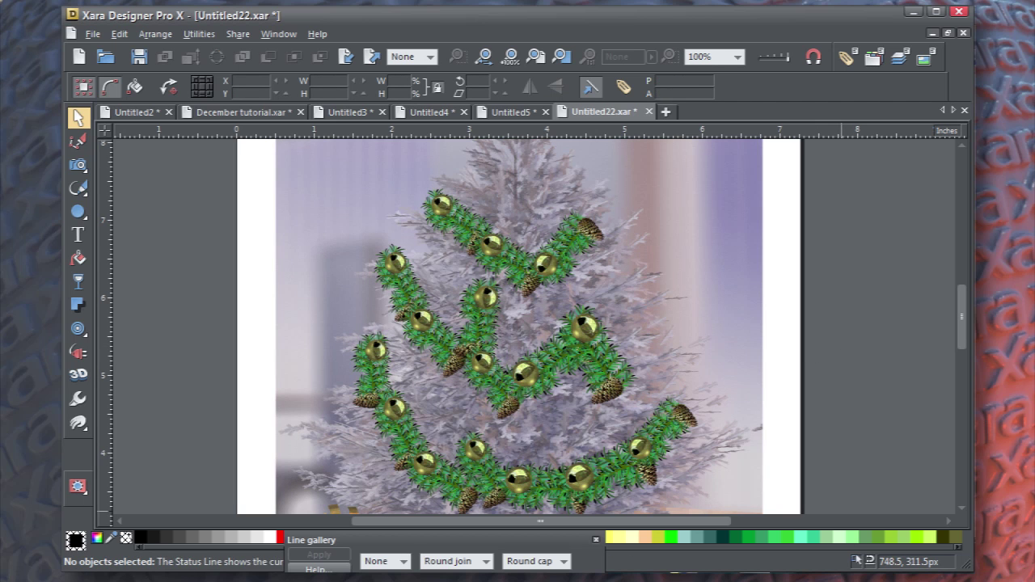